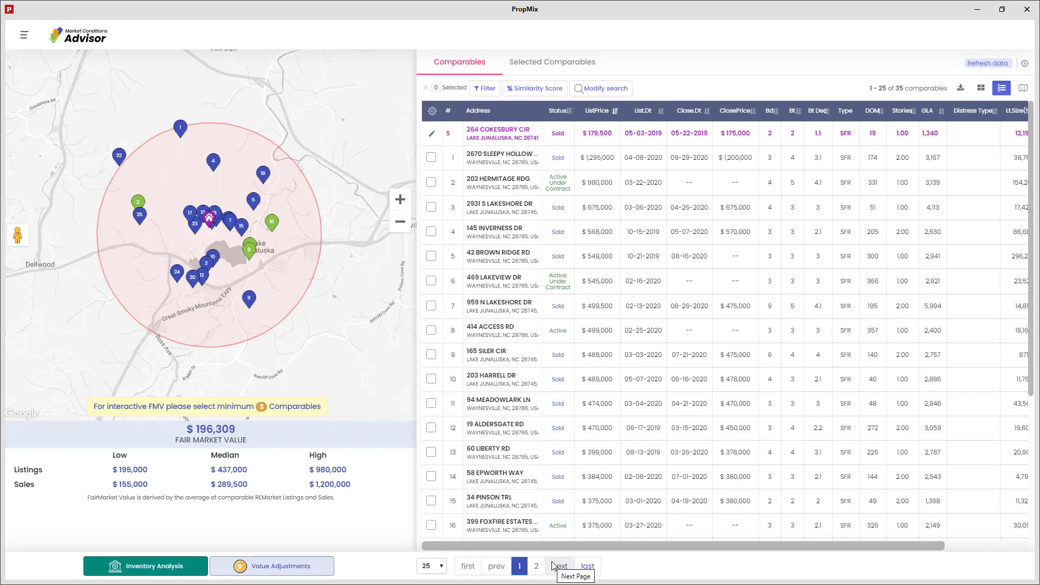
{"action": "left_click", "coordinate": [514, 158]}
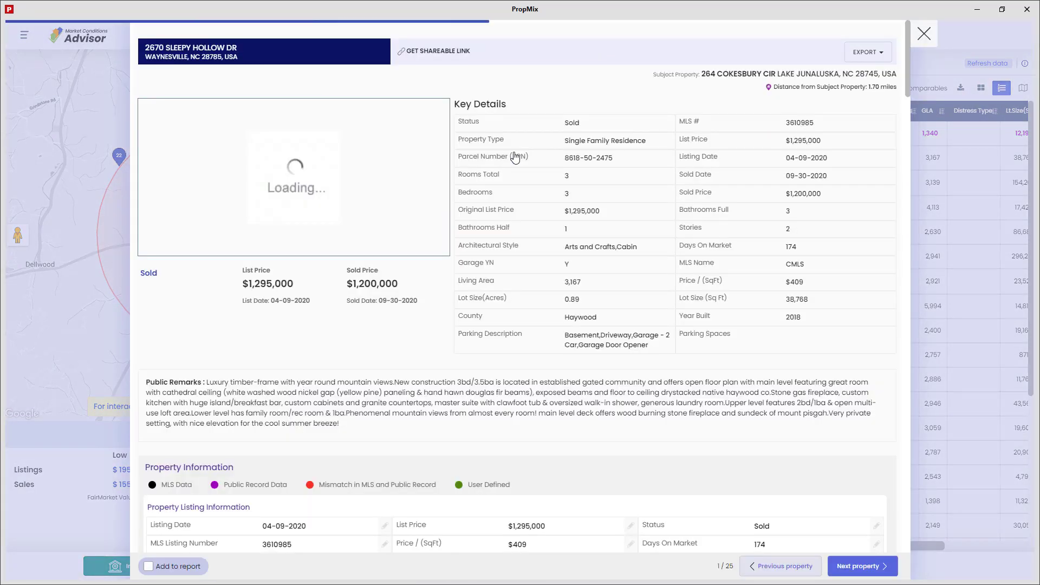
{"action": "scroll", "coordinate": [1008, 227], "scroll_direction": "down", "scroll_amount": 20}
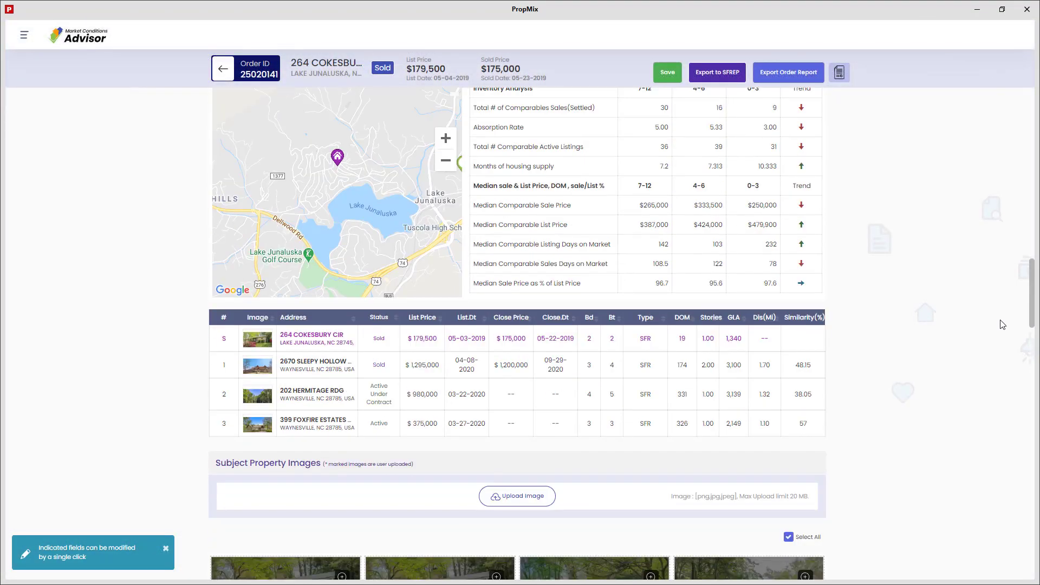
{"action": "scroll", "coordinate": [1003, 324], "scroll_direction": "down", "scroll_amount": 15}
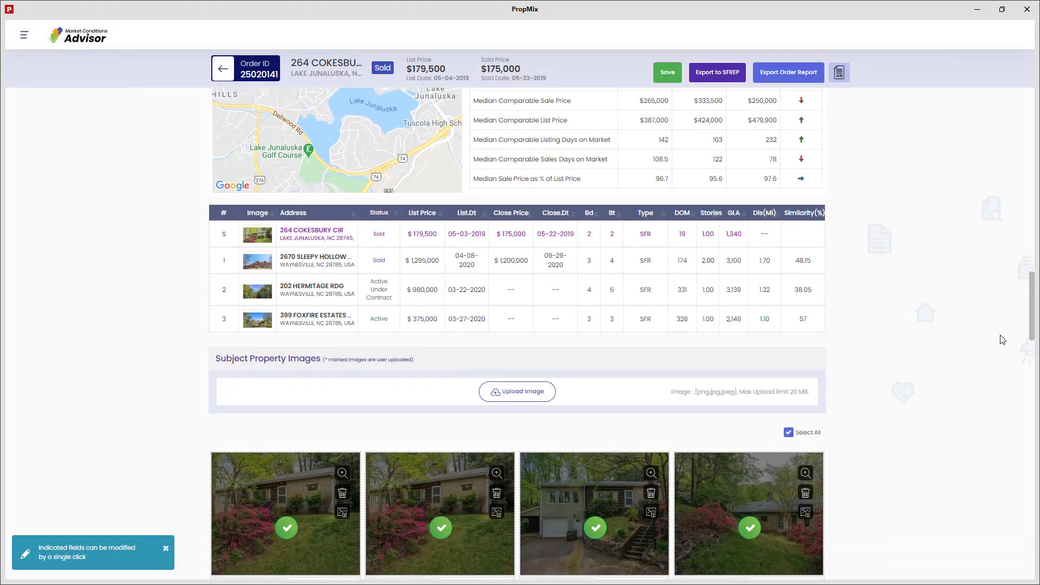
{"action": "scroll", "coordinate": [997, 427], "scroll_direction": "down", "scroll_amount": 15}
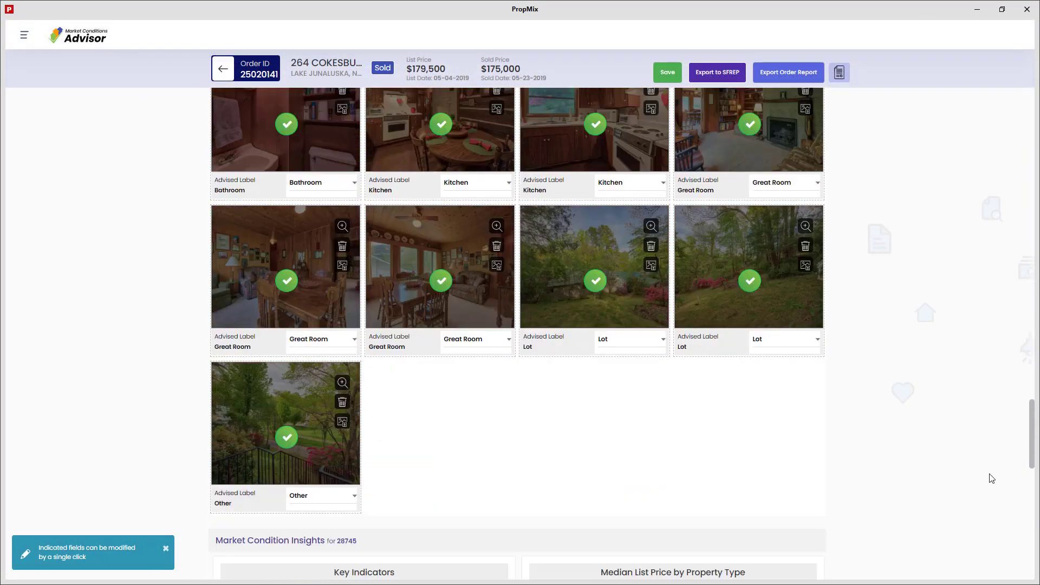
{"action": "scroll", "coordinate": [990, 551], "scroll_direction": "down", "scroll_amount": 5}
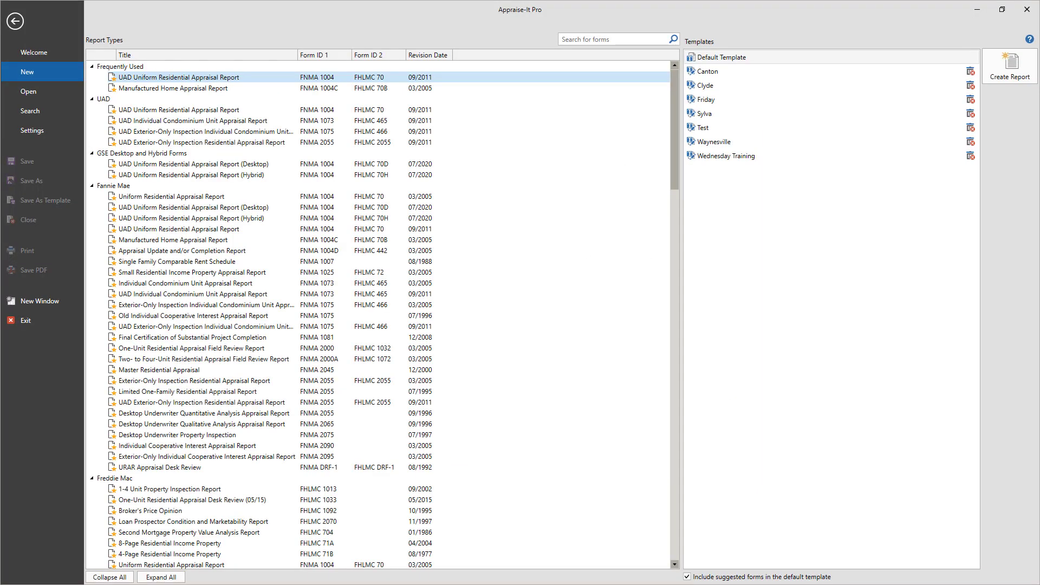
{"action": "double_click", "coordinate": [267, 77]}
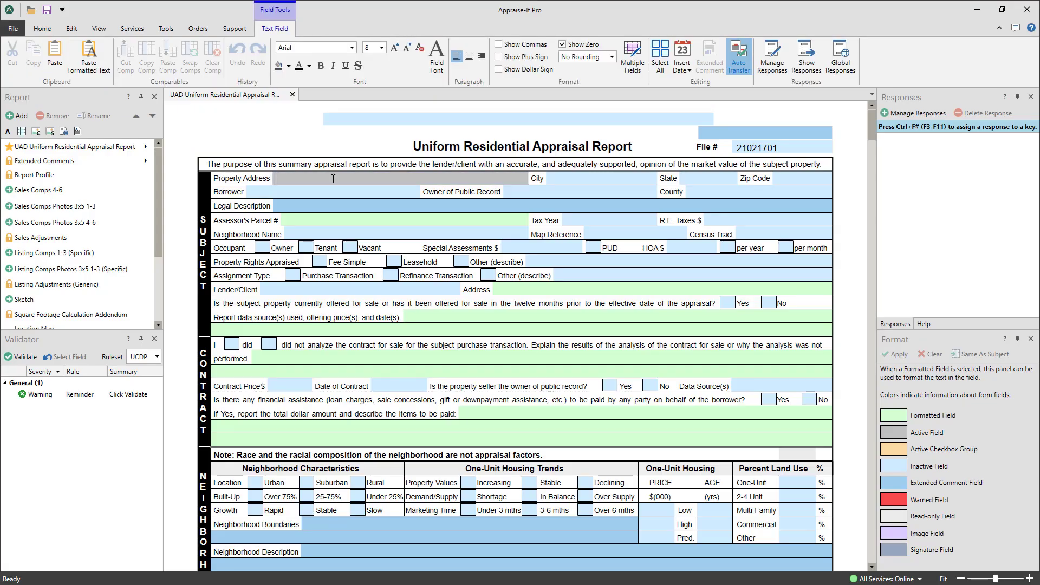
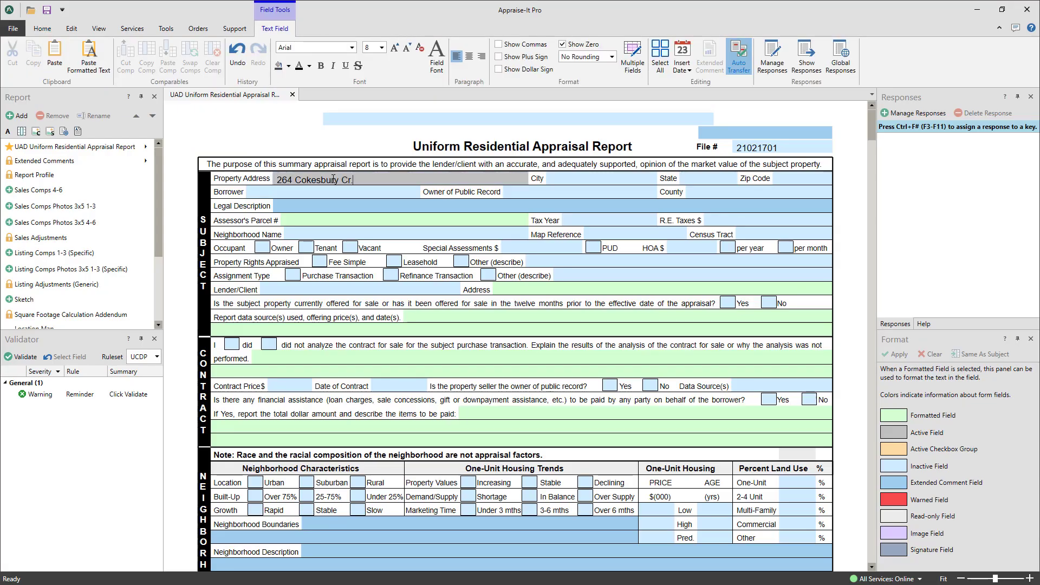
{"action": "key", "text": "Tab"}
{"action": "type", "text": "Lake Junaluska"}
{"action": "key", "text": "Tab"}
{"action": "type", "text": "NC"}
{"action": "key", "text": "Tab"}
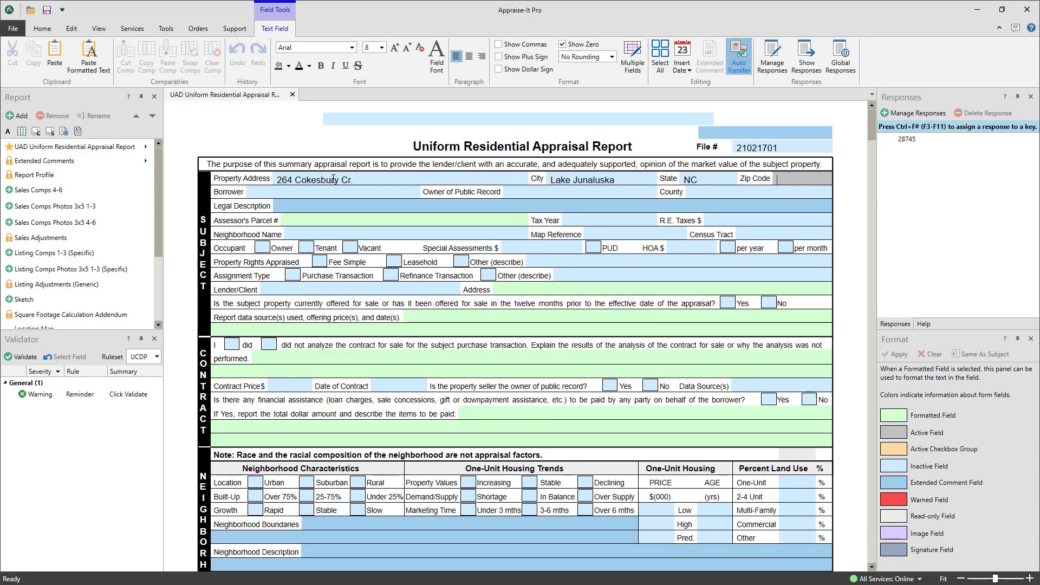
{"action": "type", "text": "28745"}
{"action": "key", "text": "Tab"}
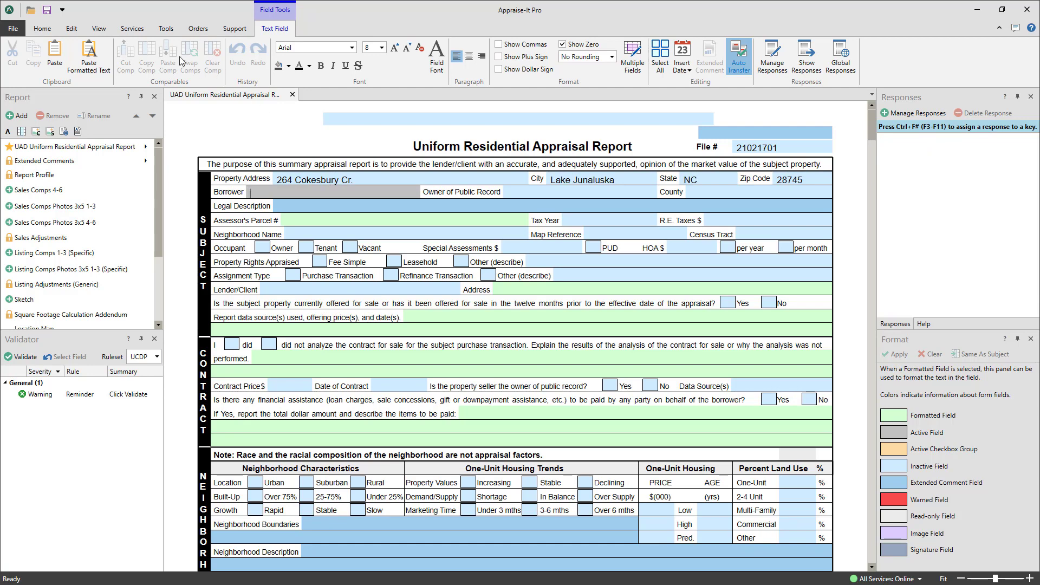
{"action": "left_click", "coordinate": [133, 29]}
{"action": "left_click", "coordinate": [191, 55]}
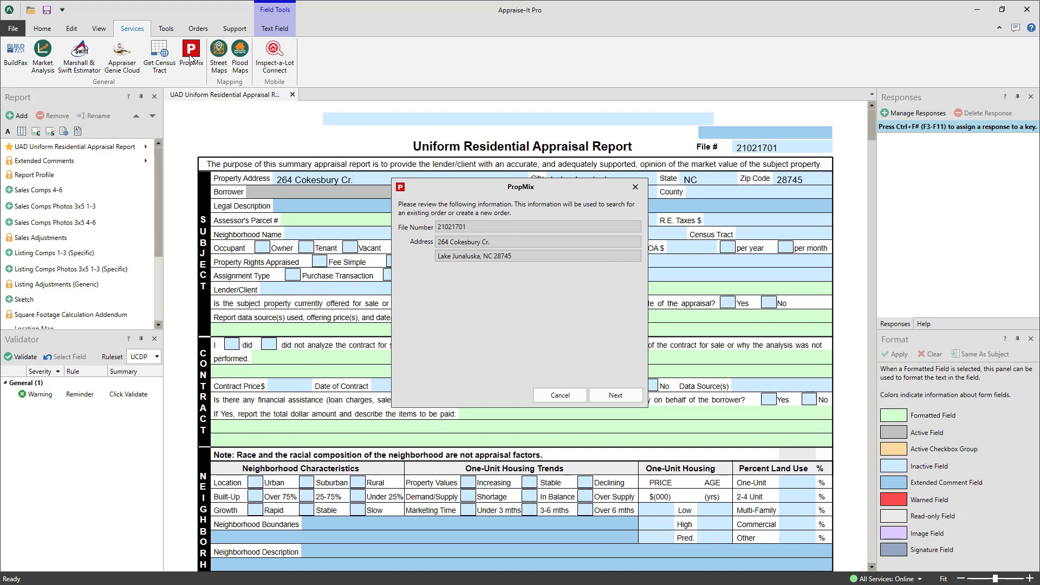
Send the order's file number and subject address on to PropMix.
{"action": "left_click", "coordinate": [621, 397]}
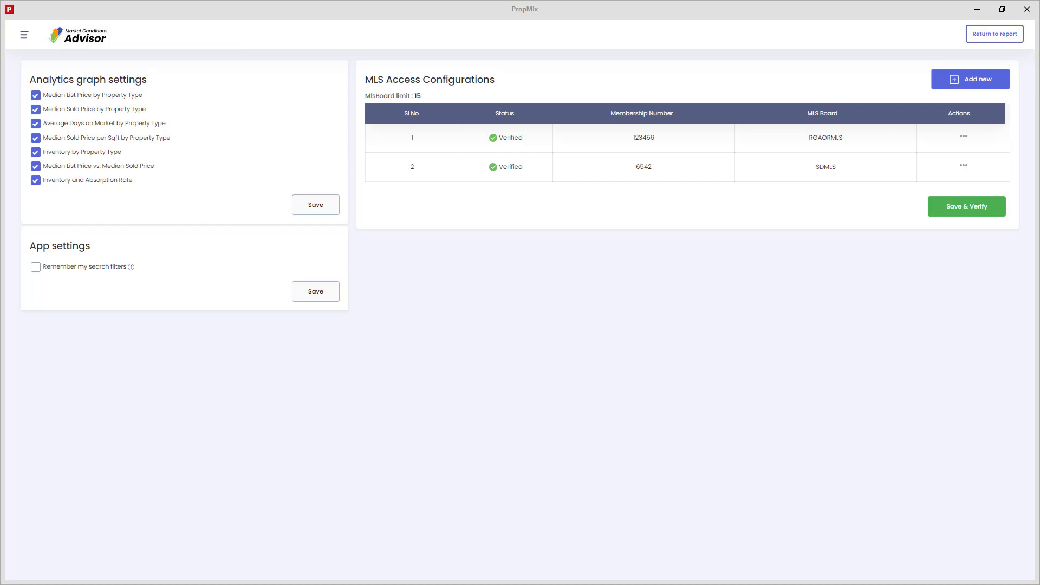
Add the NC-CMLS (Carolina MLS) board with the member's membership number and verify it.
{"action": "left_click", "coordinate": [952, 82]}
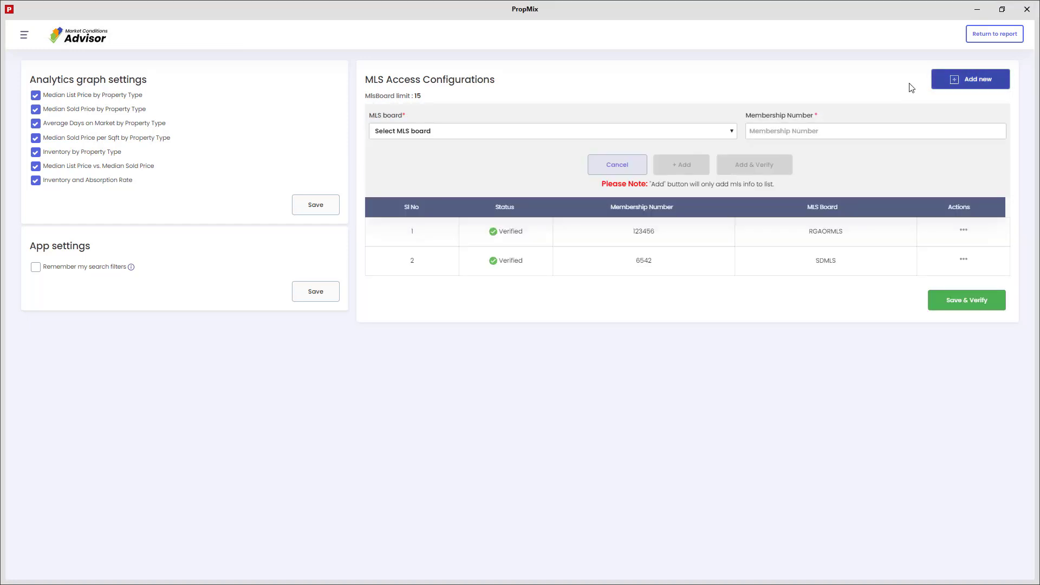
{"action": "left_click", "coordinate": [684, 132]}
{"action": "key", "text": "n"}
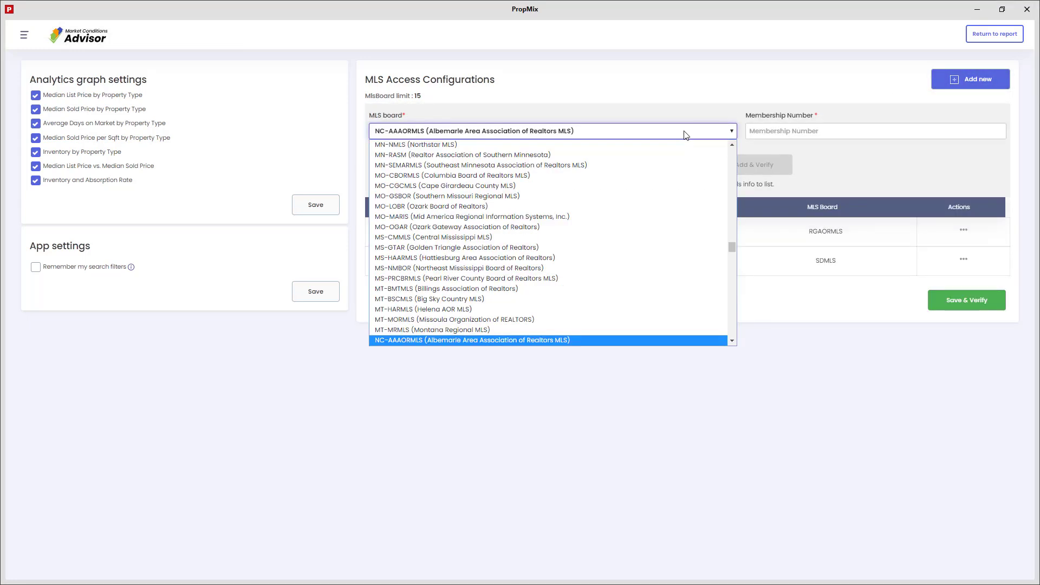
{"action": "scroll", "coordinate": [558, 255], "scroll_direction": "down", "scroll_amount": 2}
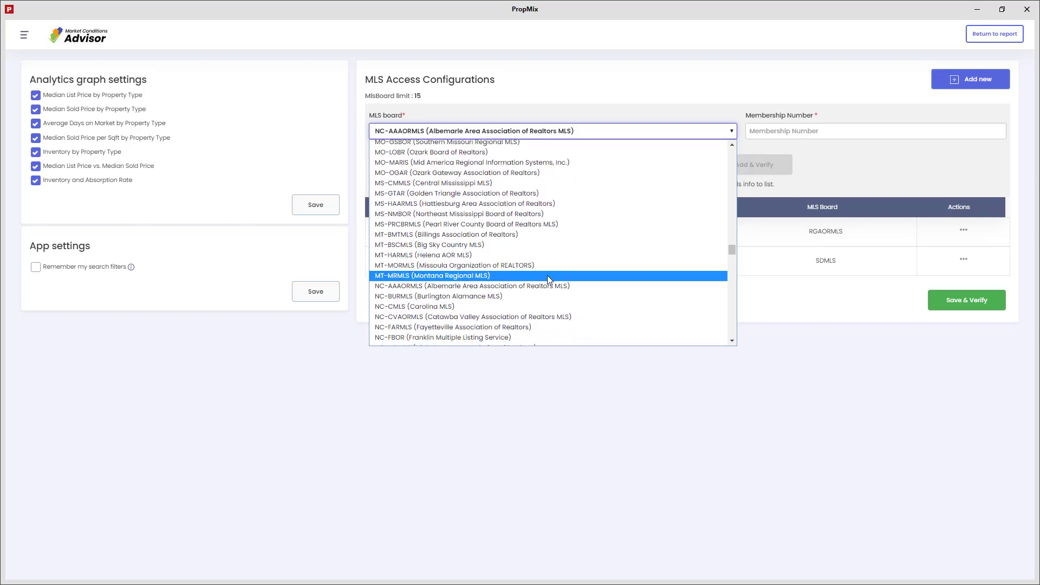
{"action": "left_click", "coordinate": [510, 307]}
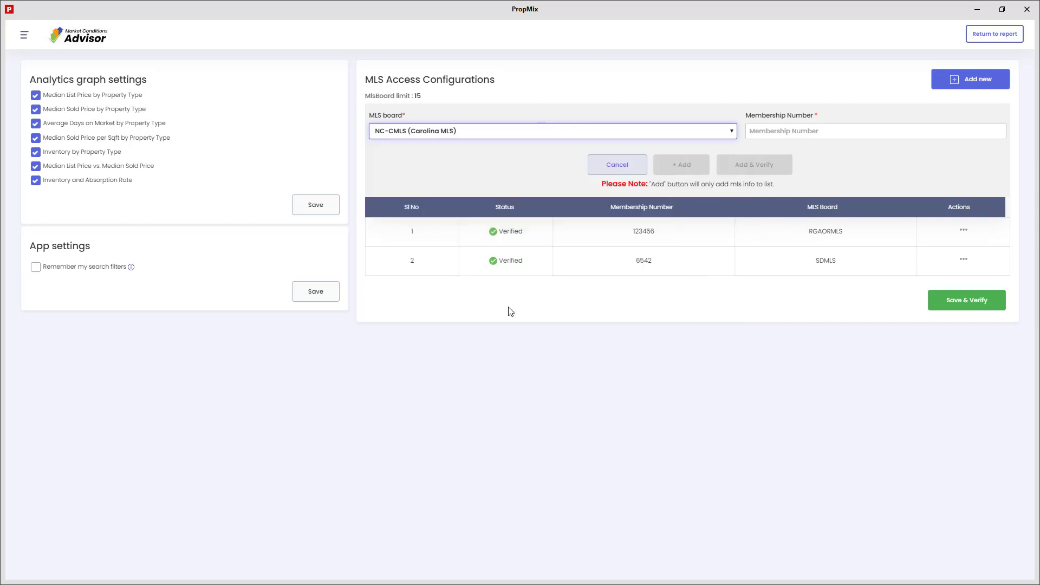
{"action": "left_click", "coordinate": [798, 132]}
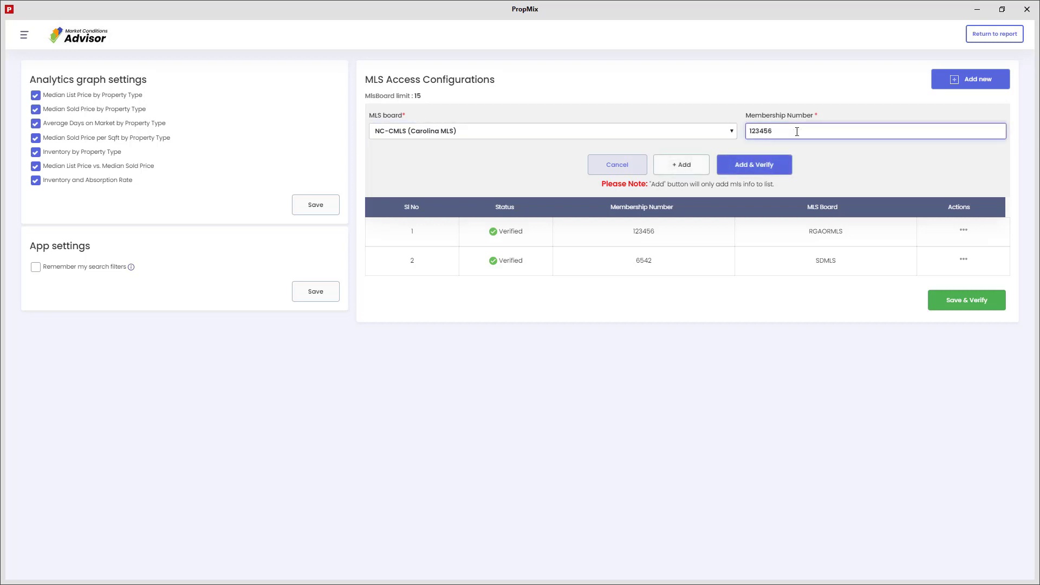
{"action": "left_click", "coordinate": [757, 166]}
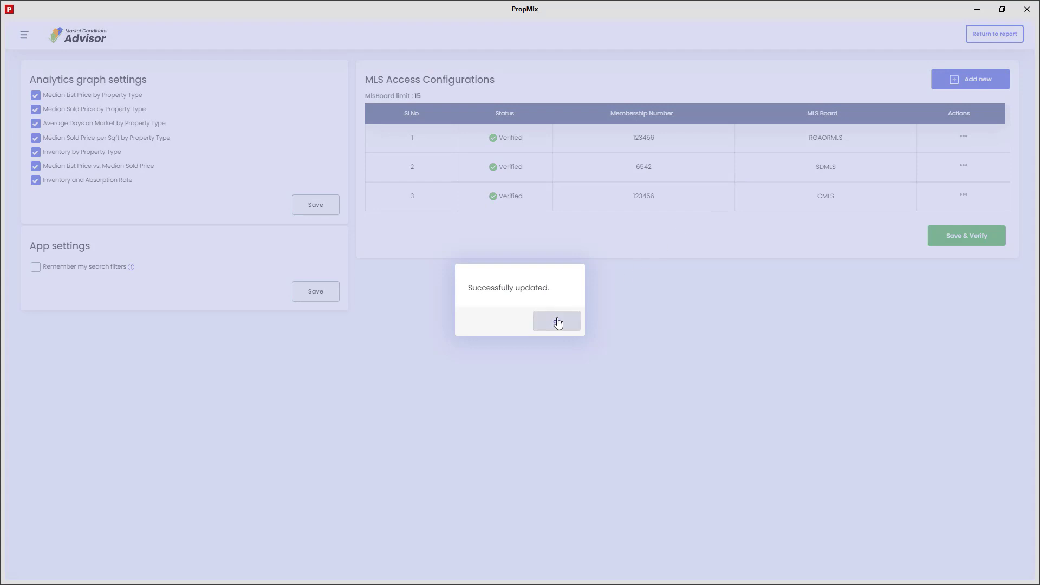
{"action": "left_click", "coordinate": [557, 321]}
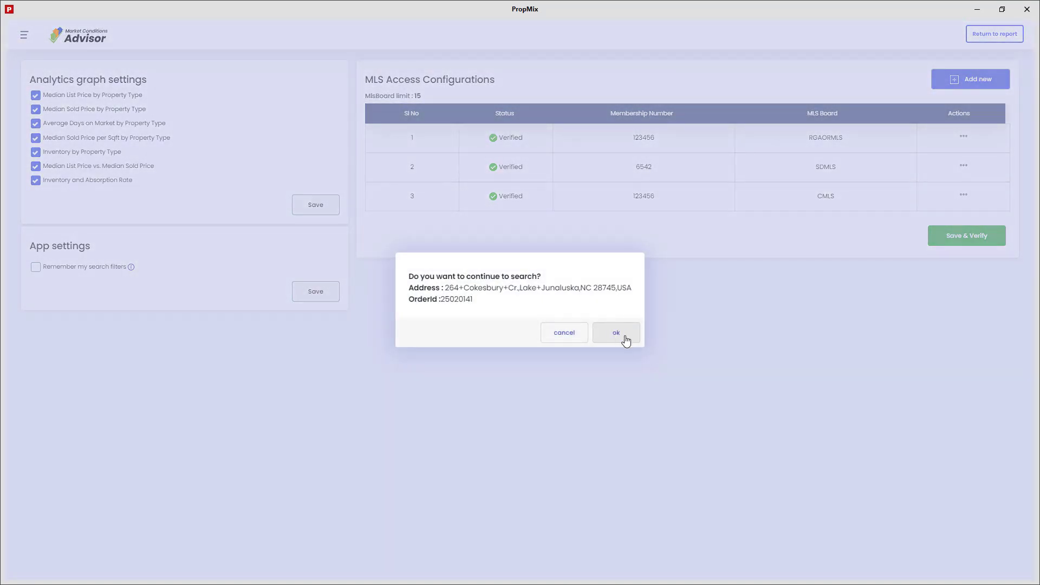
{"action": "left_click", "coordinate": [626, 339]}
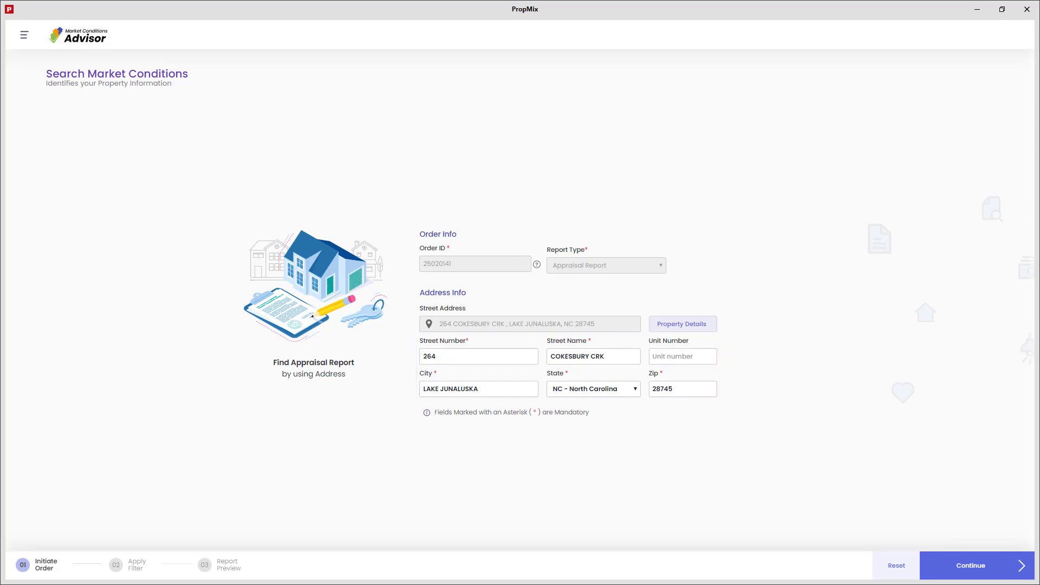
{"action": "left_click", "coordinate": [944, 569]}
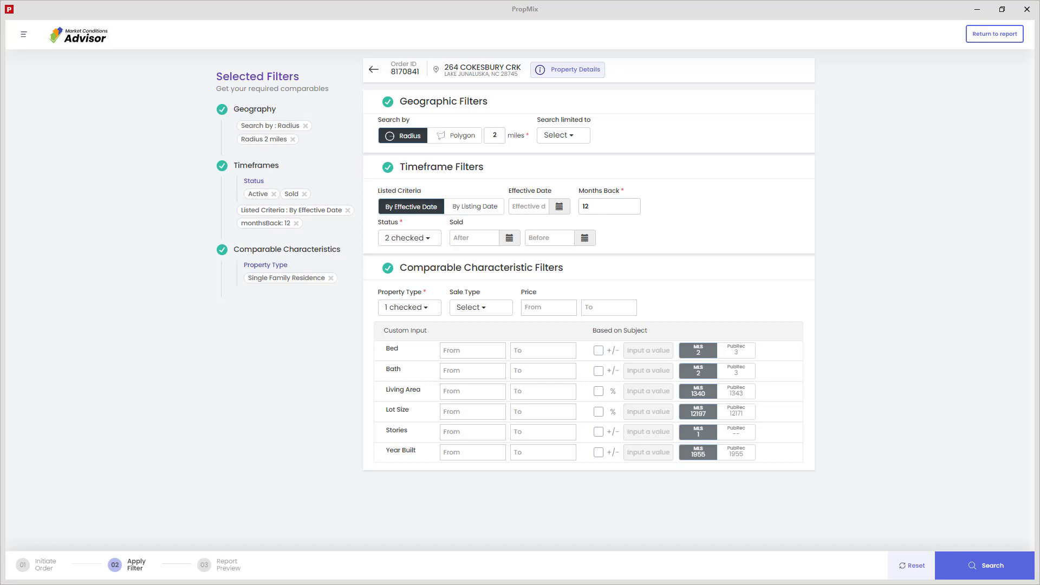
Set the sold date range from 07-01-2020 to 02-19-2021.
{"action": "left_click", "coordinate": [511, 242]}
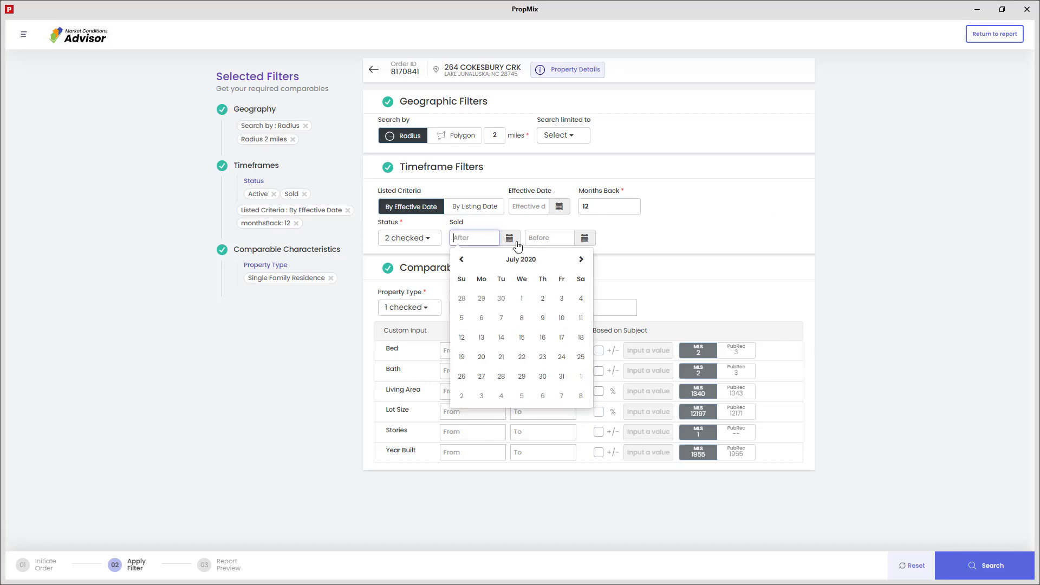
{"action": "left_click", "coordinate": [522, 299]}
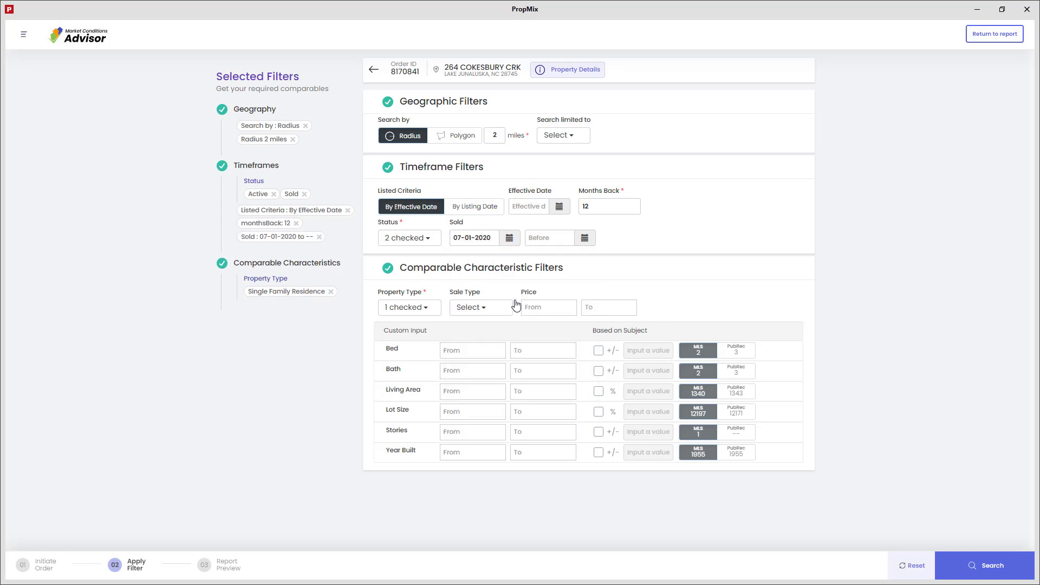
{"action": "left_click", "coordinate": [585, 239]}
{"action": "left_click", "coordinate": [536, 260]}
{"action": "left_click", "coordinate": [536, 259]}
{"action": "left_click", "coordinate": [537, 260]}
{"action": "left_click", "coordinate": [536, 260]}
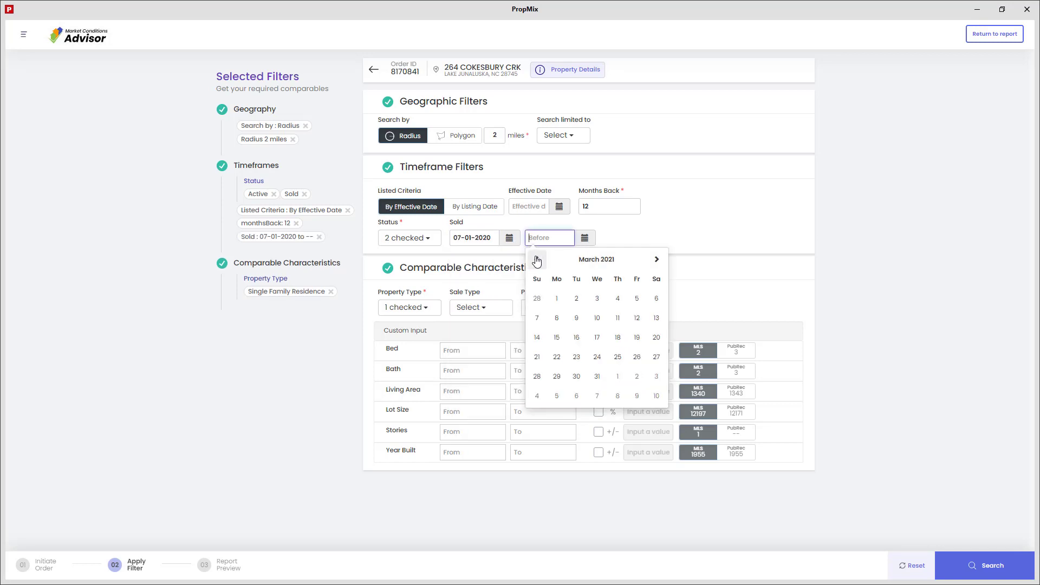
{"action": "left_click", "coordinate": [537, 259]}
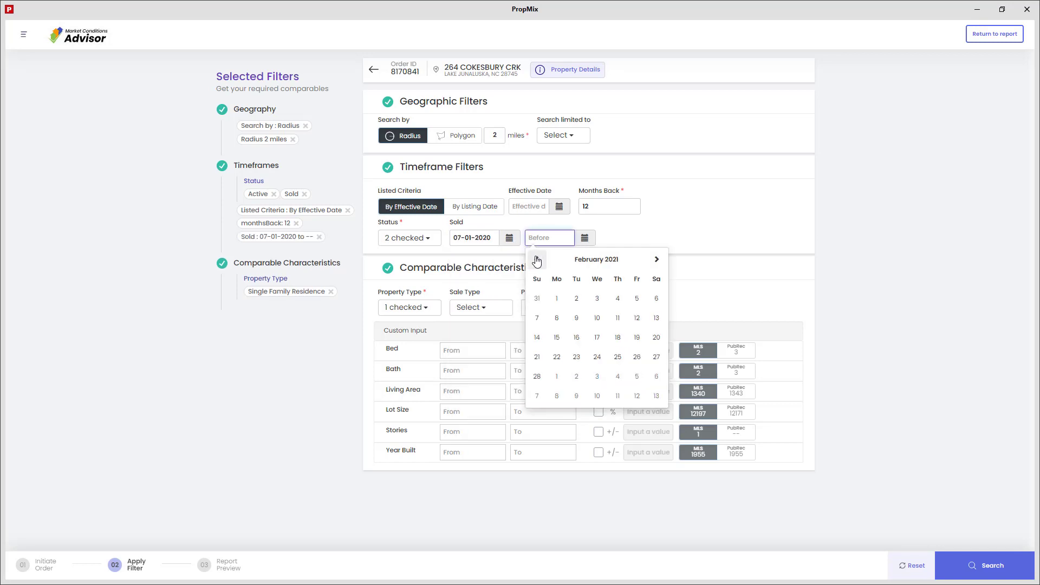
{"action": "left_click", "coordinate": [637, 337]}
Limit the Living Area to between 1000 and 2000.
{"action": "left_click", "coordinate": [471, 390]}
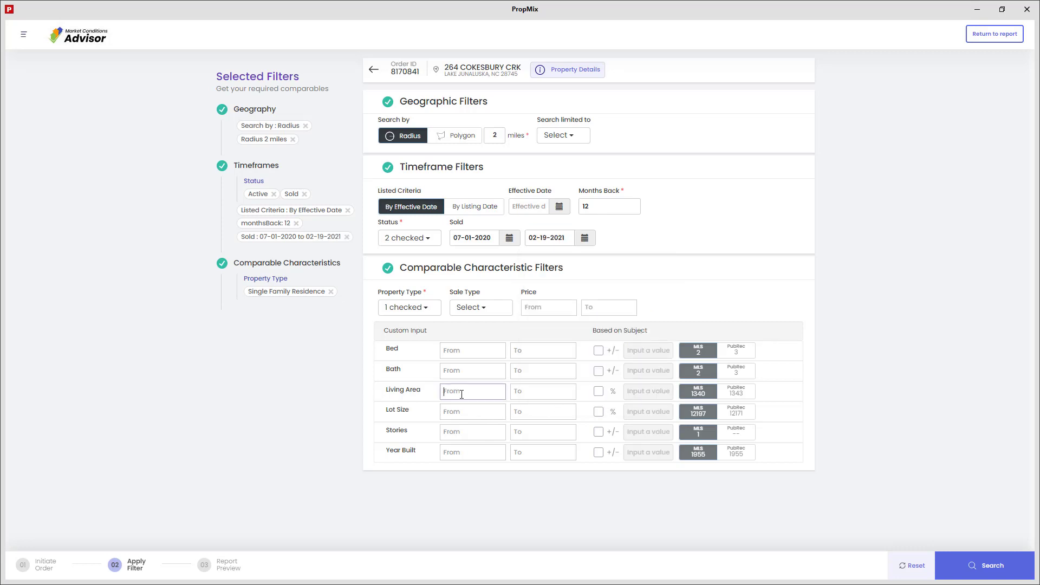
{"action": "type", "text": "1000"}
{"action": "key", "text": "Tab"}
{"action": "type", "text": "2000"}
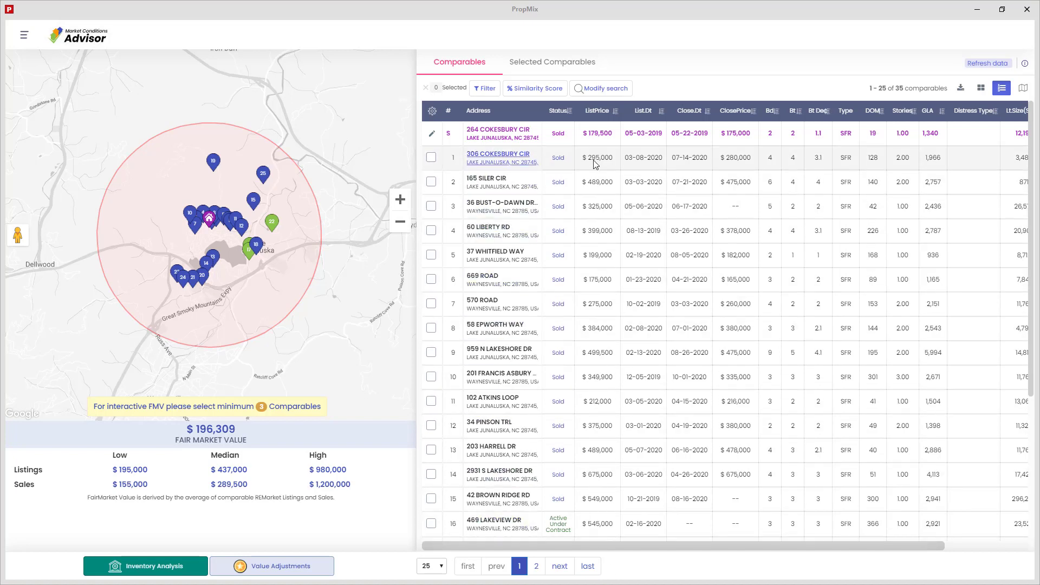
{"action": "left_click", "coordinate": [597, 112]}
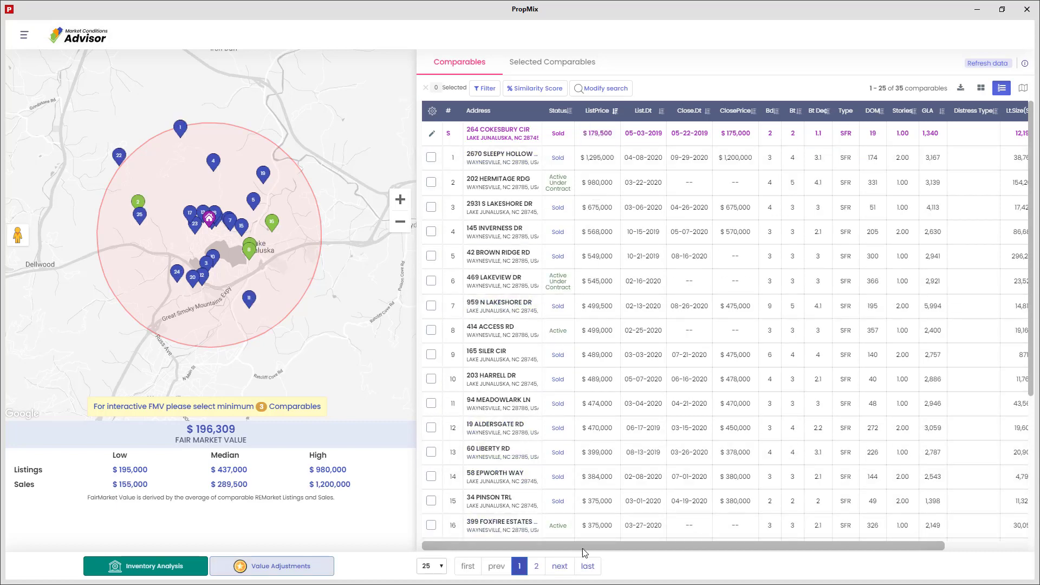
{"action": "left_click_drag", "start_coordinate": [583, 549], "coordinate": [552, 562]}
{"action": "left_click", "coordinate": [515, 158]}
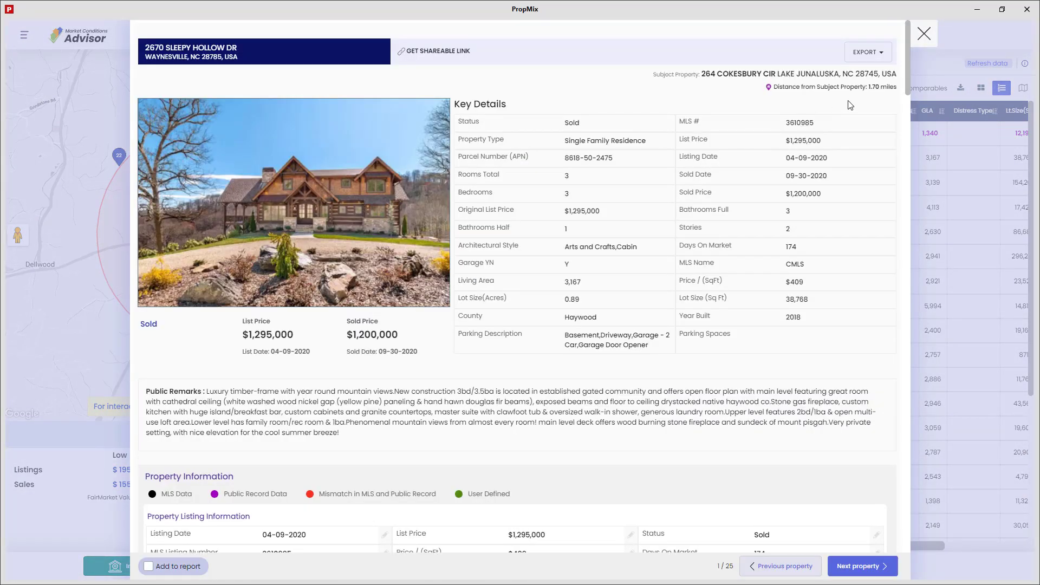
{"action": "left_click_drag", "start_coordinate": [906, 87], "coordinate": [905, 152]}
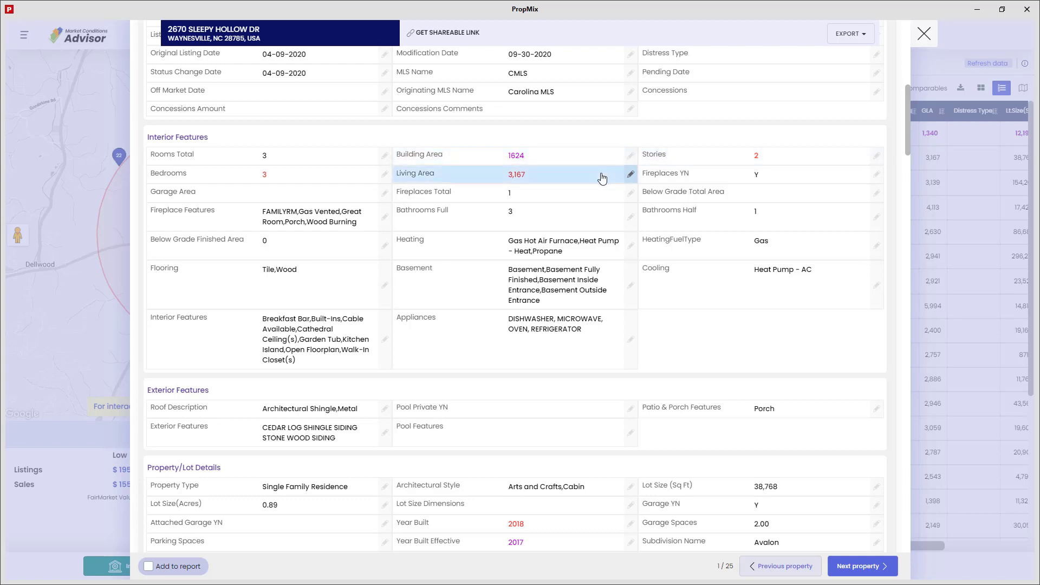
Give the comparable a custom 3,100 Living Area and mark it for the report.
{"action": "left_click", "coordinate": [632, 181]}
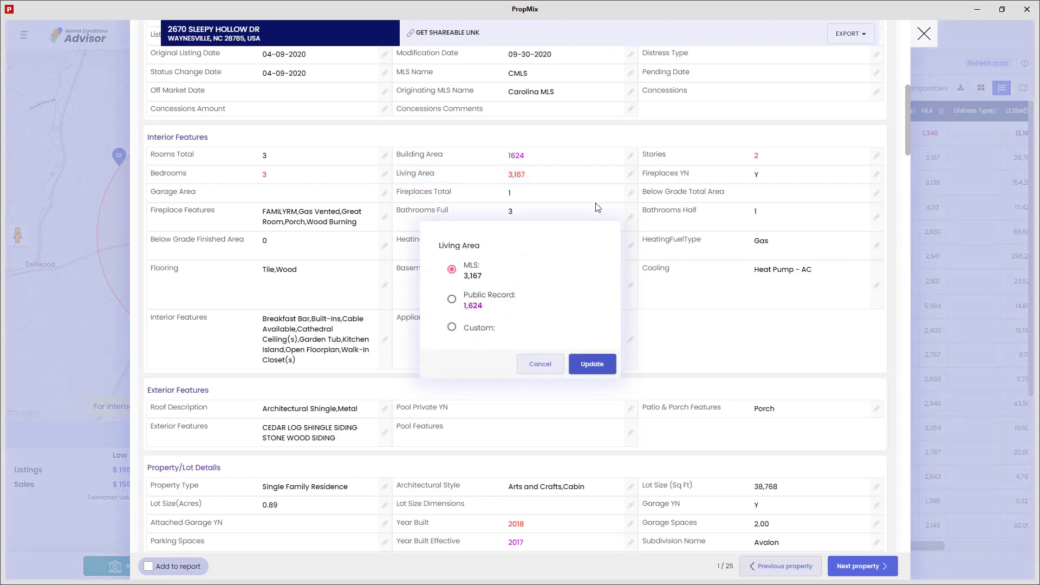
{"action": "left_click", "coordinate": [453, 321]}
{"action": "left_click", "coordinate": [484, 335]}
{"action": "type", "text": "3"}
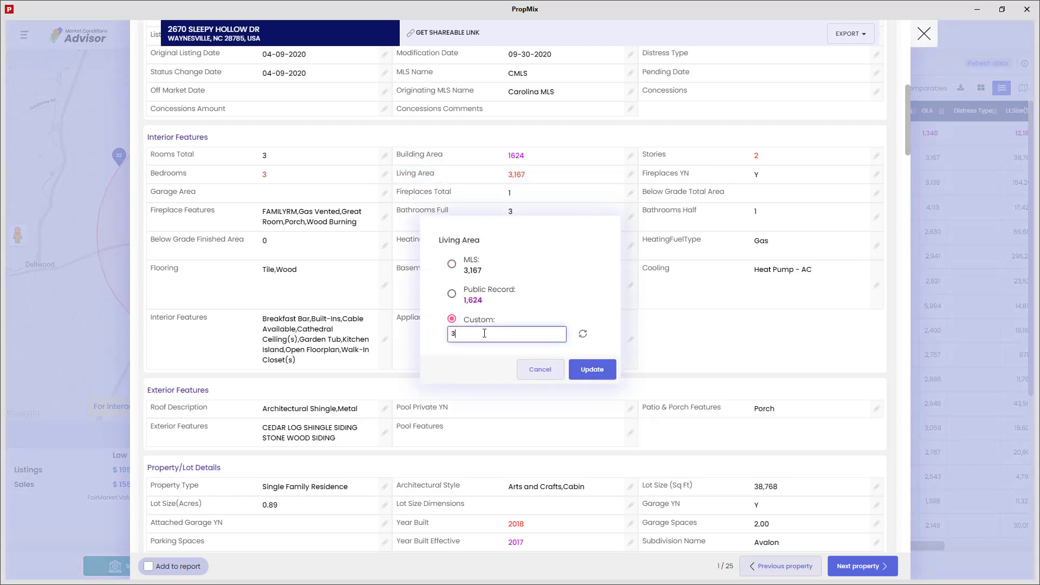
{"action": "type", "text": "100"}
{"action": "left_click", "coordinate": [579, 370]}
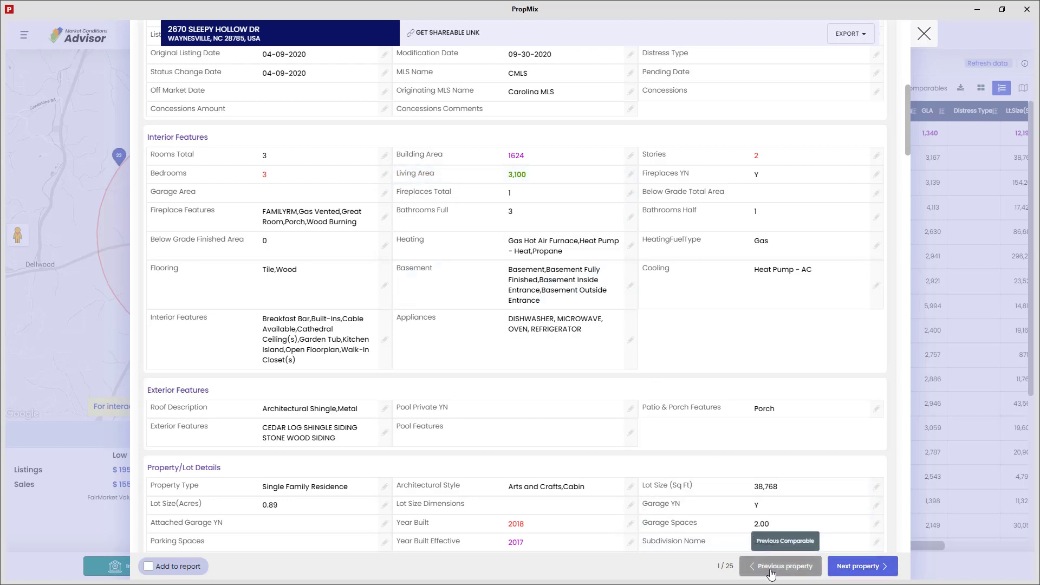
{"action": "left_click", "coordinate": [150, 567]}
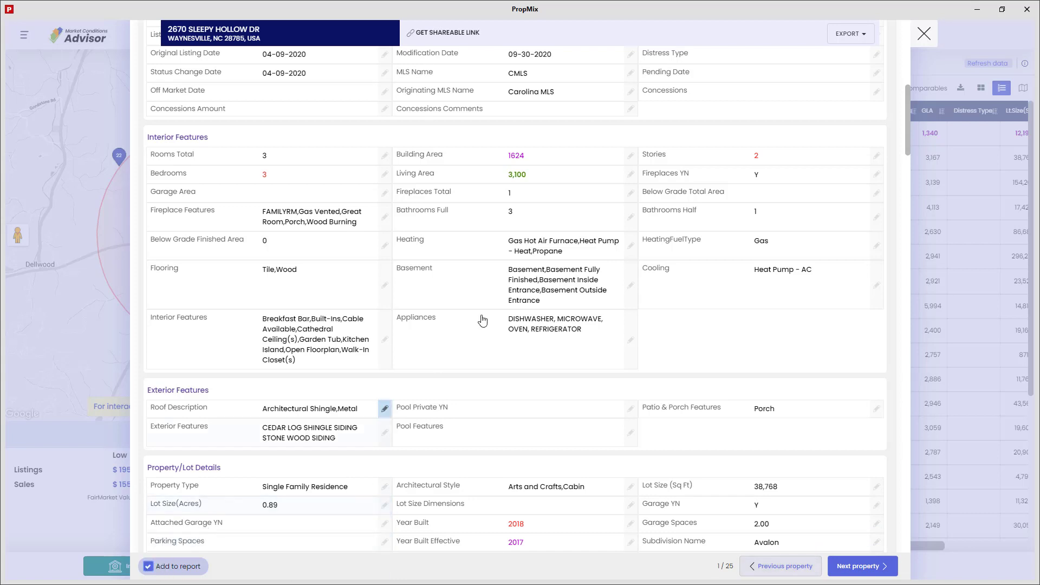
{"action": "left_click", "coordinate": [924, 33]}
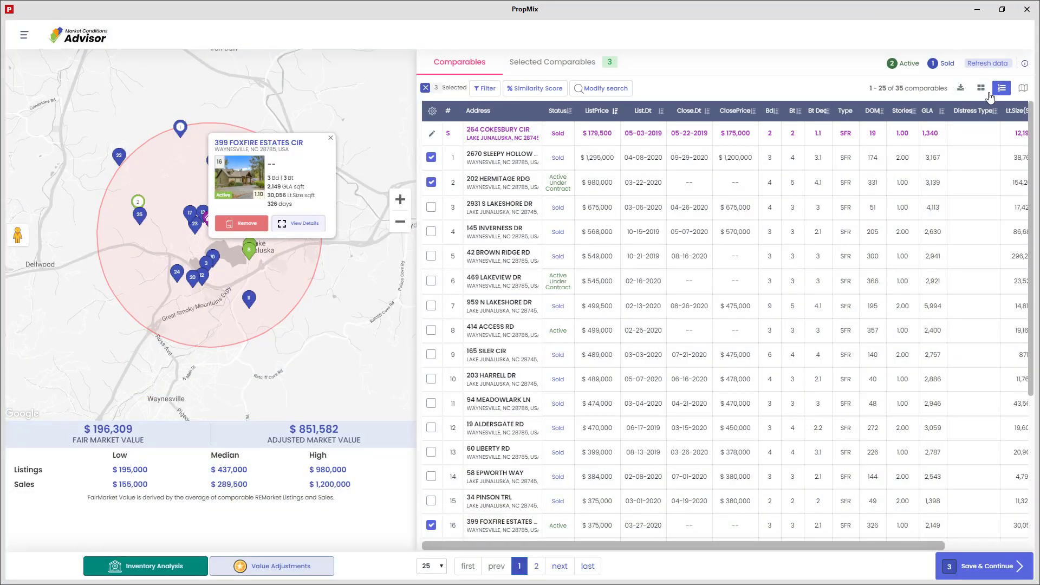
Check the download options, toggle grid and list views, then save the selected comparables.
{"action": "left_click", "coordinate": [962, 89]}
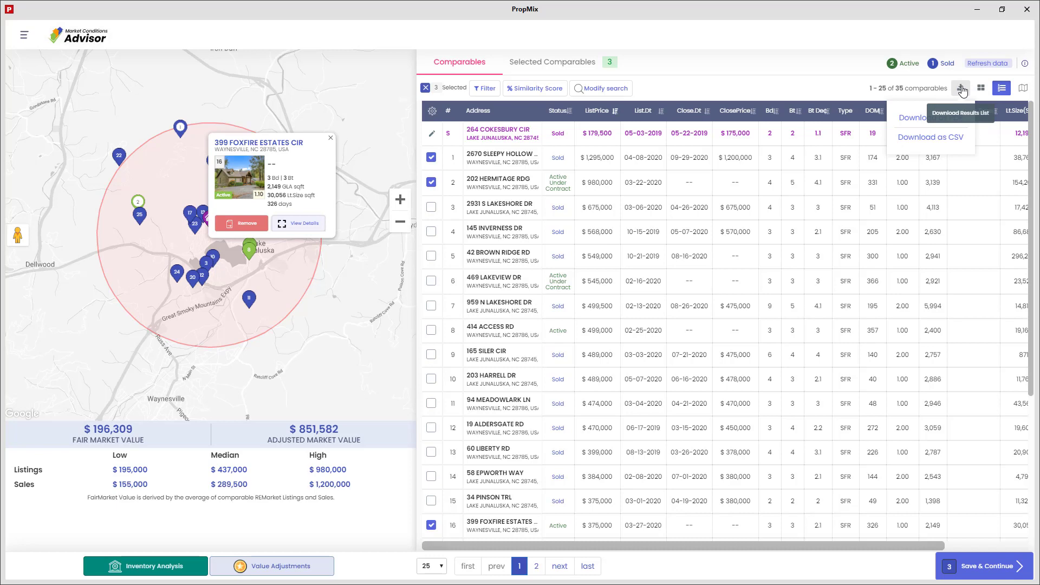
{"action": "left_click", "coordinate": [981, 89]}
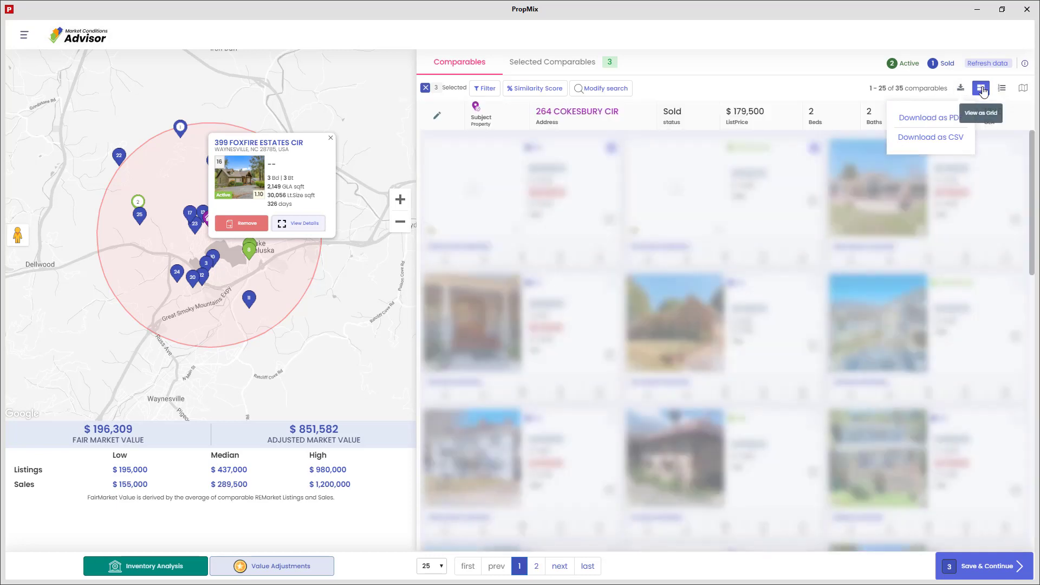
{"action": "left_click", "coordinate": [1002, 88]}
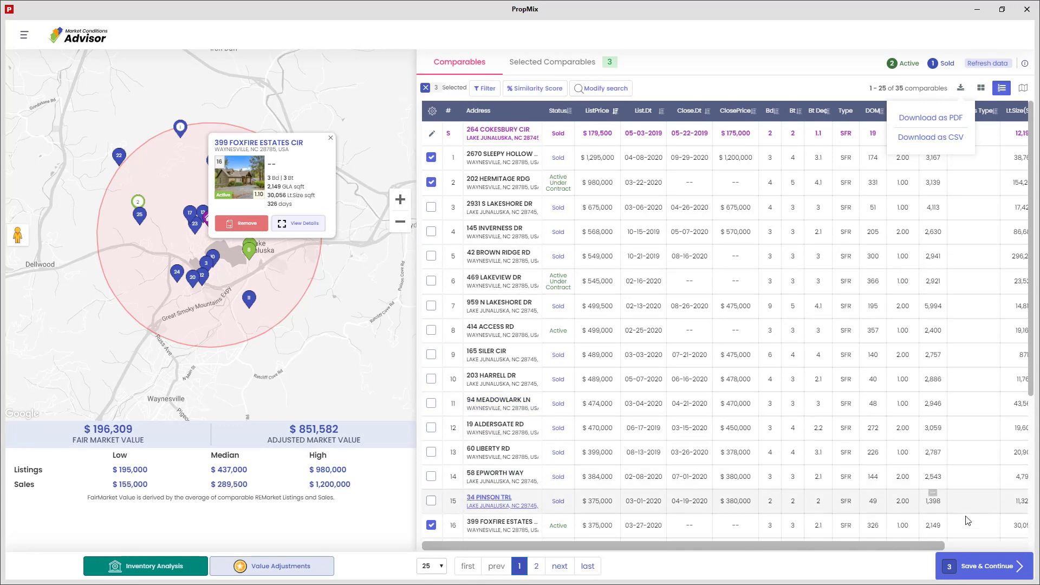
{"action": "left_click", "coordinate": [992, 573]}
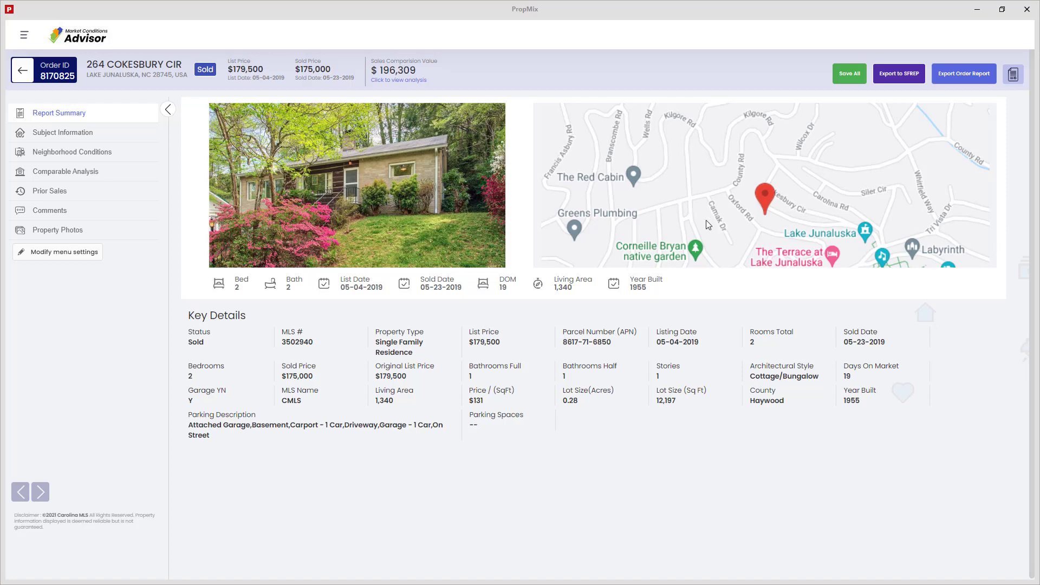
Review the Subject Information, Neighborhood Conditions, Comparable Analysis and Property Photos sections.
{"action": "left_click", "coordinate": [65, 137]}
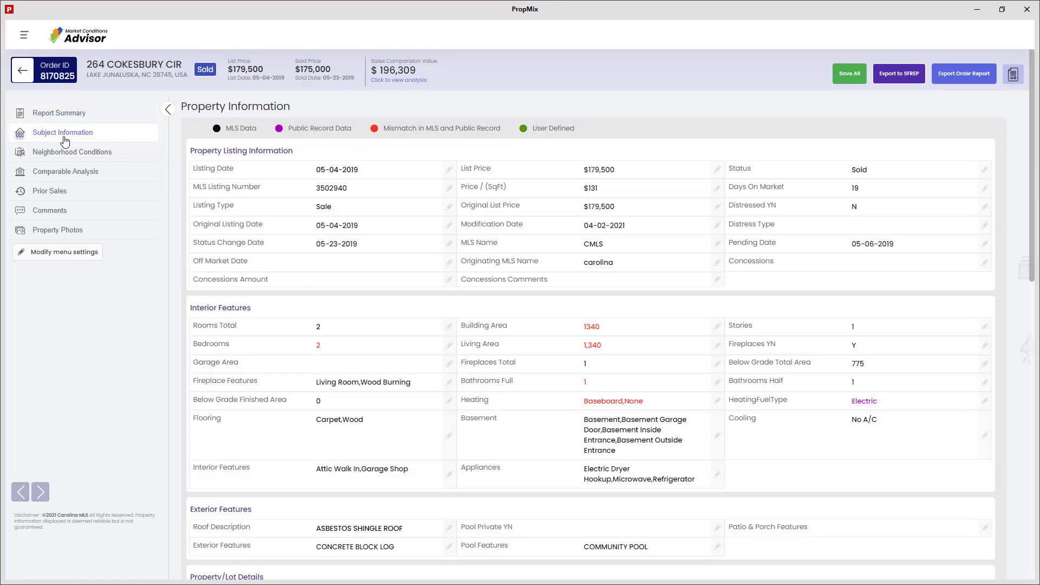
{"action": "left_click", "coordinate": [64, 149]}
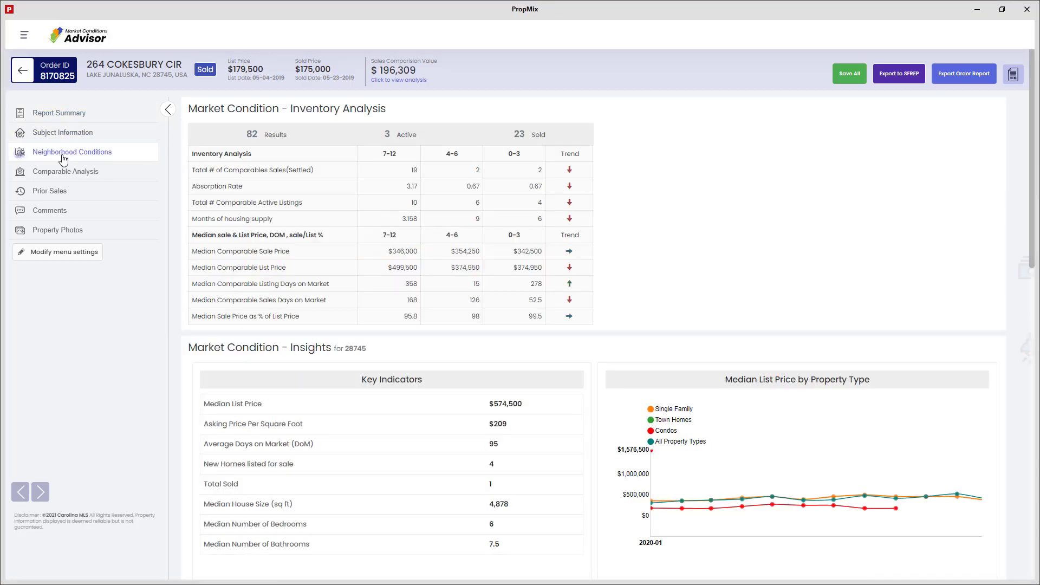
{"action": "left_click", "coordinate": [63, 174]}
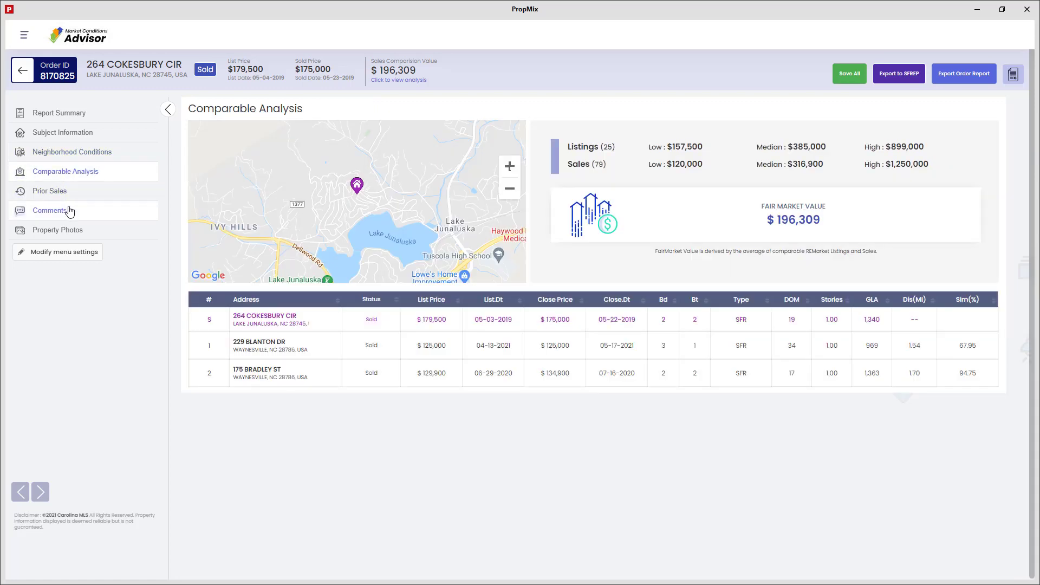
{"action": "left_click", "coordinate": [63, 235]}
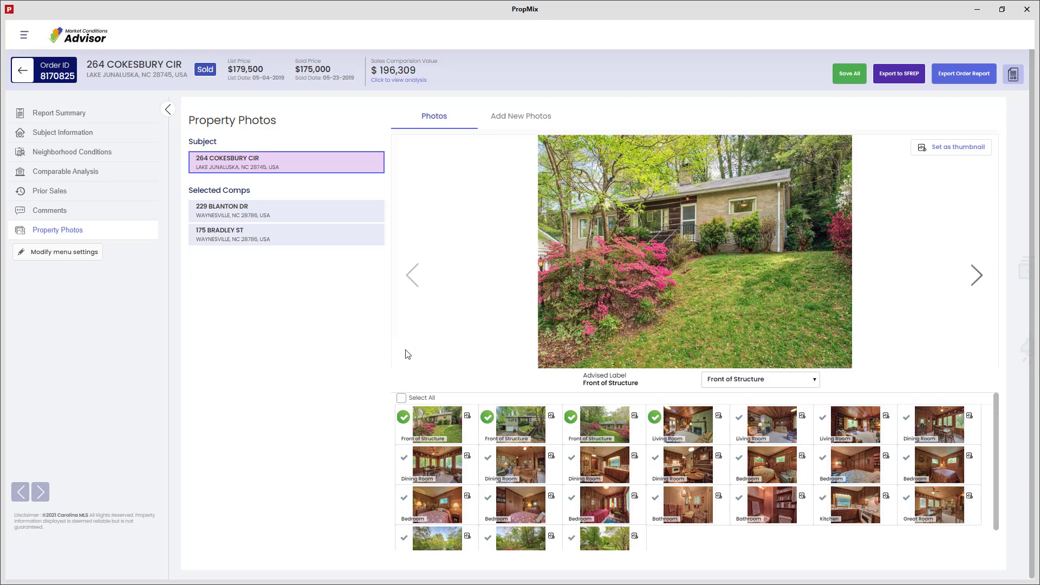
Select the Dining Room and three Front of Structure photos, then export the order to SFREP.
{"action": "scroll", "coordinate": [605, 431], "scroll_direction": "down", "scroll_amount": 1}
{"action": "left_click", "coordinate": [605, 436]}
{"action": "scroll", "coordinate": [605, 437], "scroll_direction": "up", "scroll_amount": 1}
{"action": "left_click", "coordinate": [605, 436]}
{"action": "left_click", "coordinate": [537, 436]}
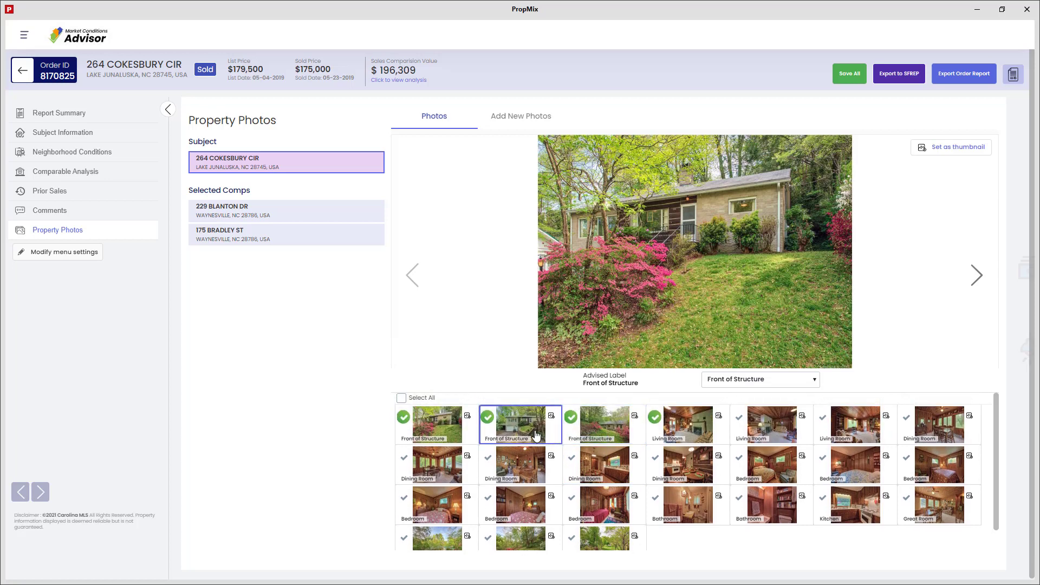
{"action": "left_click", "coordinate": [590, 432]}
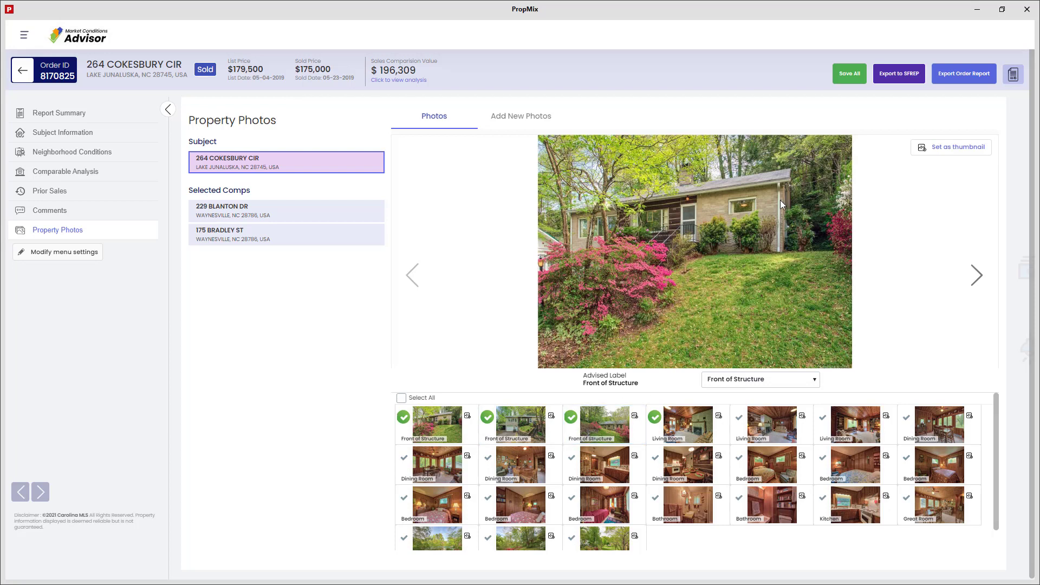
{"action": "left_click", "coordinate": [901, 82]}
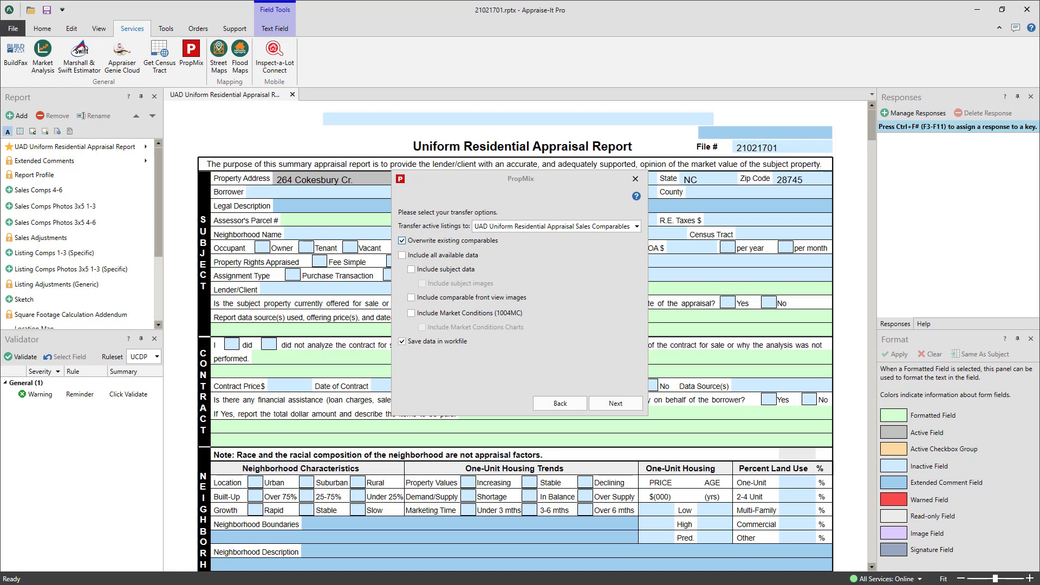
Route active listings to Listing Comparables (Generic), keeping Overwrite existing comparables on.
{"action": "left_click", "coordinate": [620, 230]}
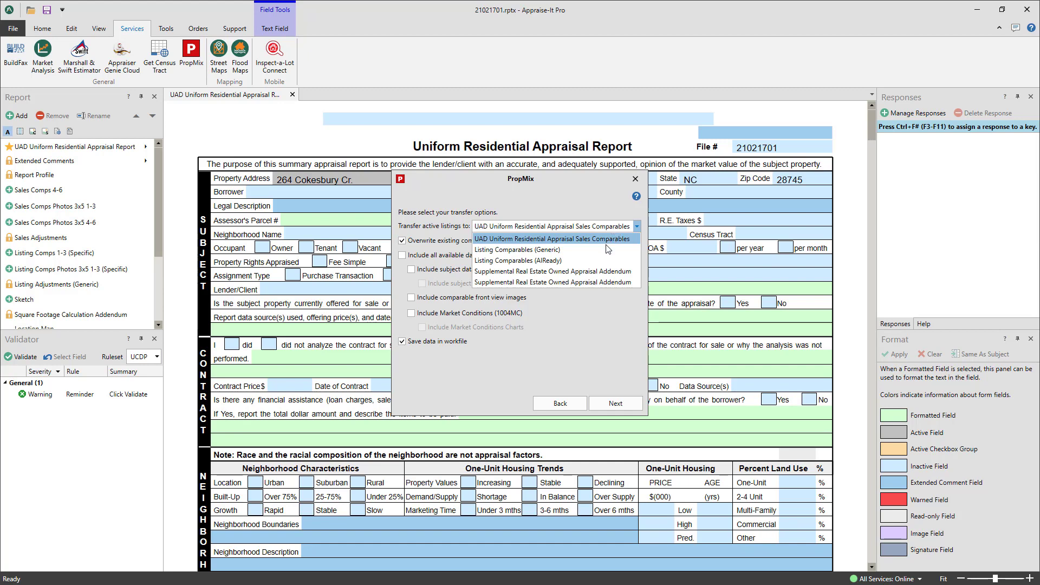
{"action": "left_click", "coordinate": [606, 251]}
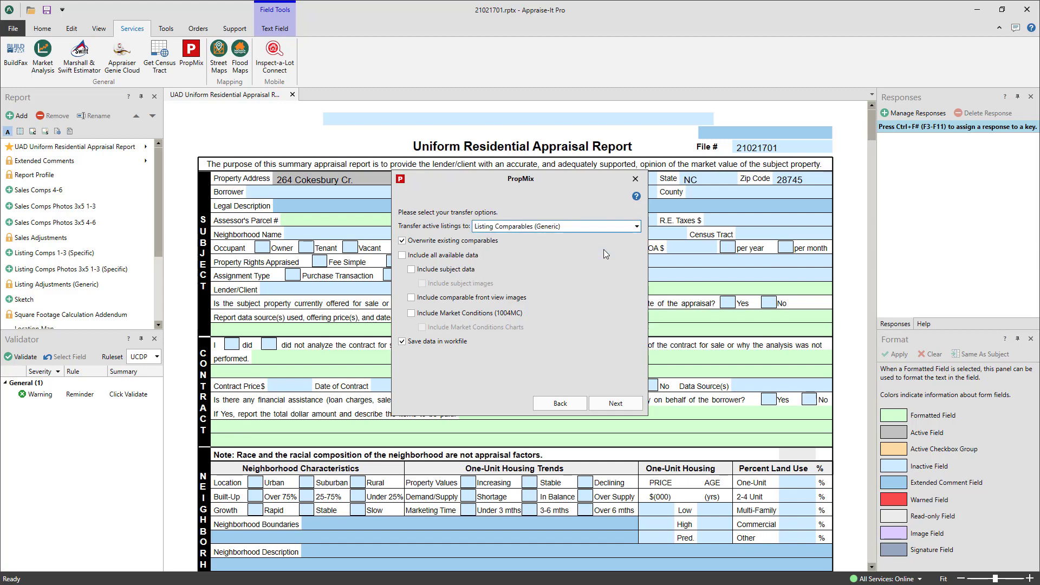
{"action": "left_click", "coordinate": [472, 242]}
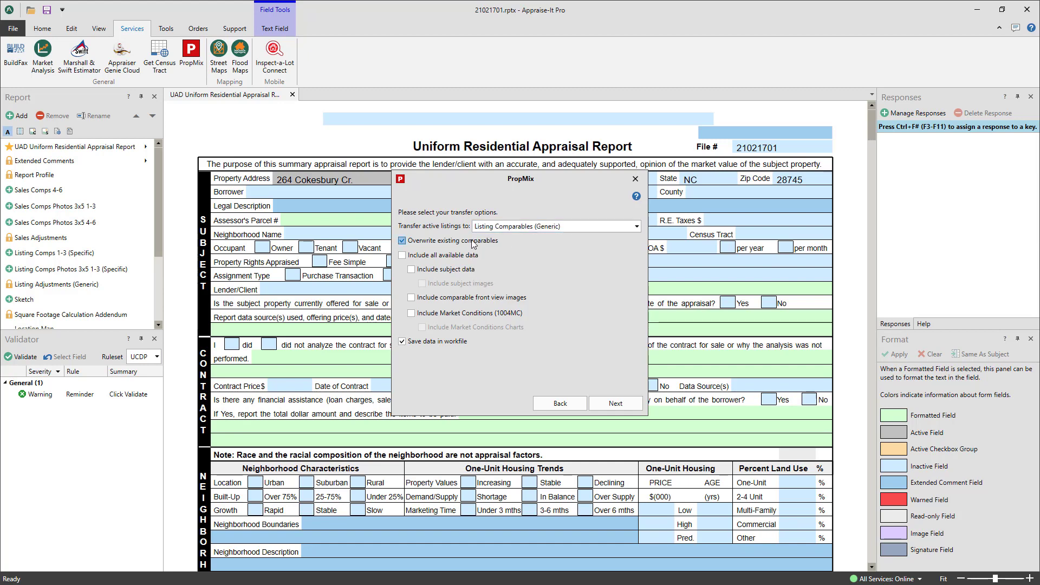
{"action": "left_click", "coordinate": [473, 243]}
{"action": "left_click", "coordinate": [402, 240]}
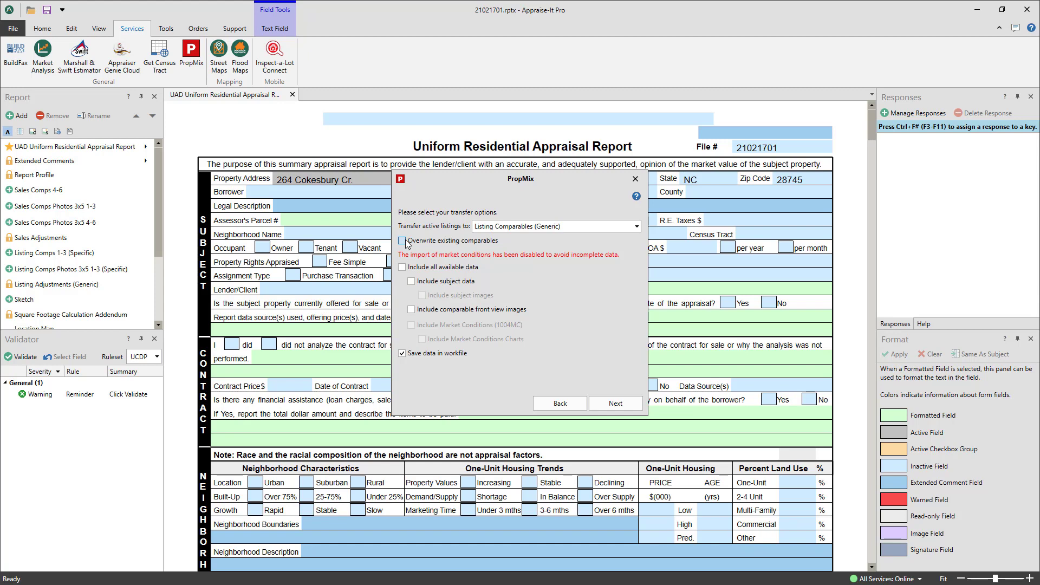
{"action": "left_click", "coordinate": [403, 241]}
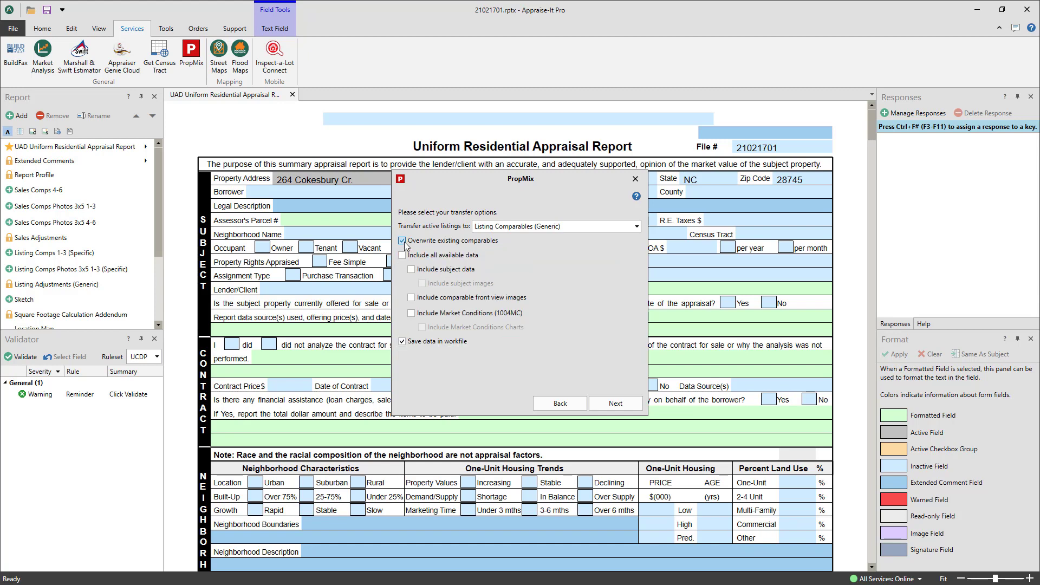
Include all available data, subject and comparable images, and 1004MC data and charts in the transfer.
{"action": "left_click", "coordinate": [402, 255]}
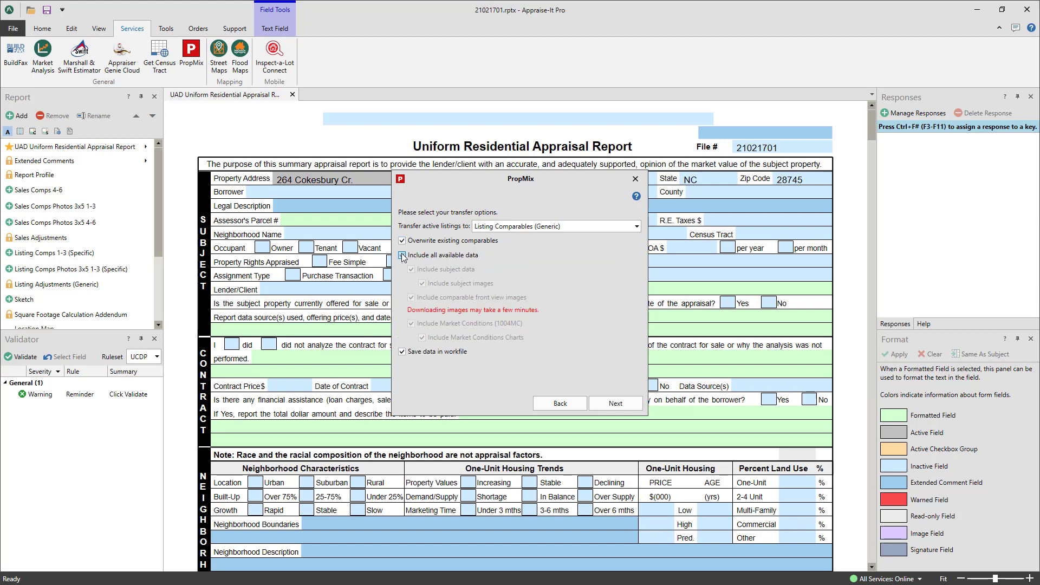
{"action": "left_click", "coordinate": [402, 255]}
{"action": "left_click", "coordinate": [411, 269]}
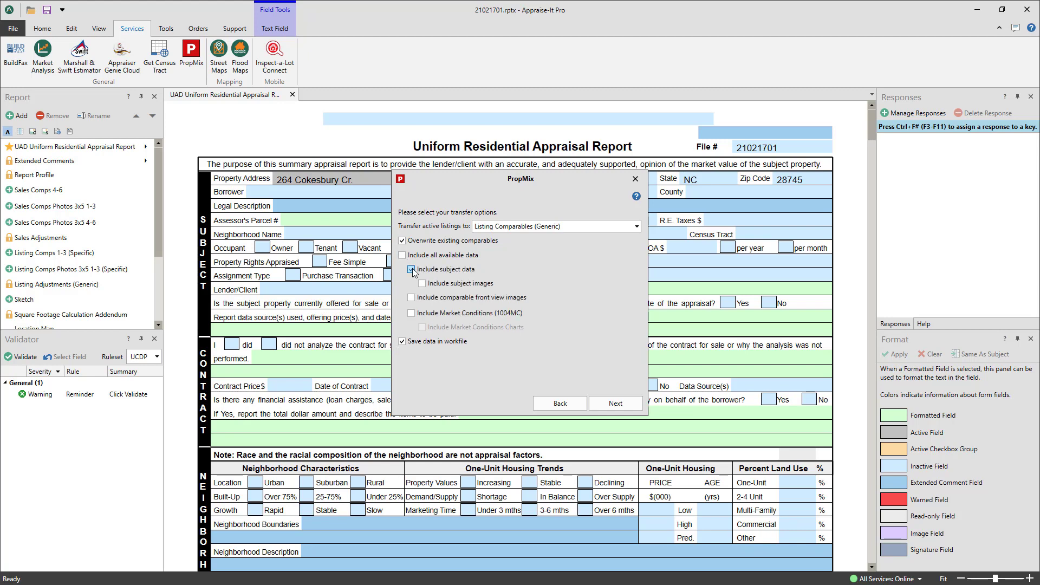
{"action": "left_click", "coordinate": [422, 284]}
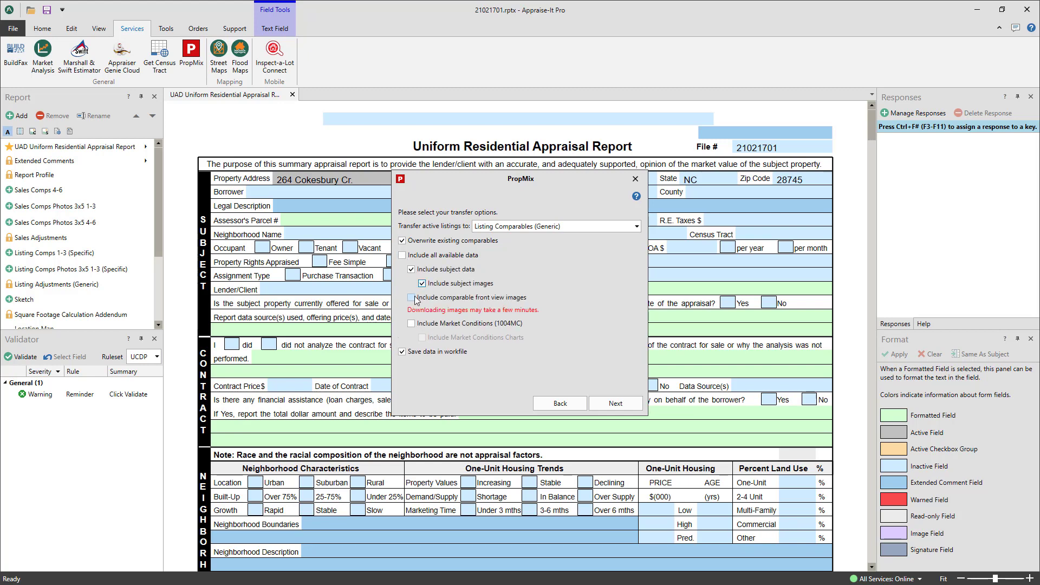
{"action": "left_click", "coordinate": [411, 297]}
{"action": "left_click", "coordinate": [411, 324]}
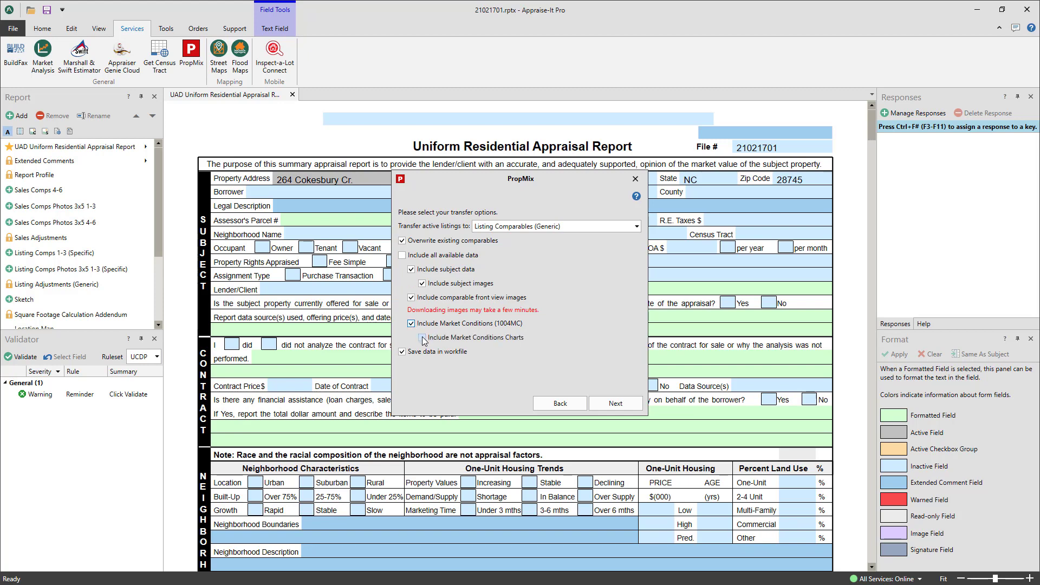
{"action": "left_click", "coordinate": [422, 337]}
{"action": "left_click", "coordinate": [403, 255]}
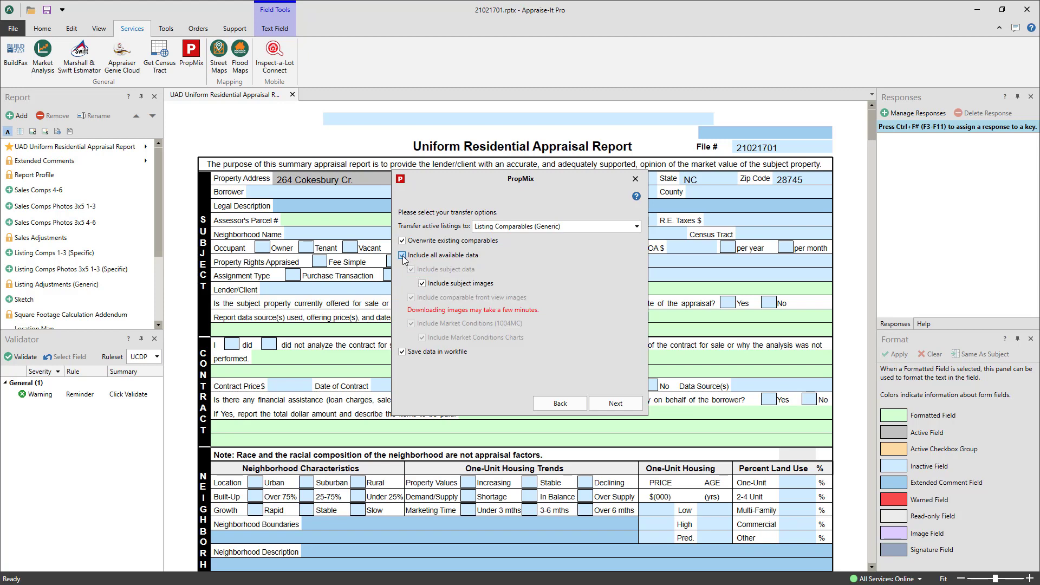
{"action": "left_click", "coordinate": [403, 353]}
{"action": "left_click", "coordinate": [404, 353]}
{"action": "left_click", "coordinate": [626, 400]}
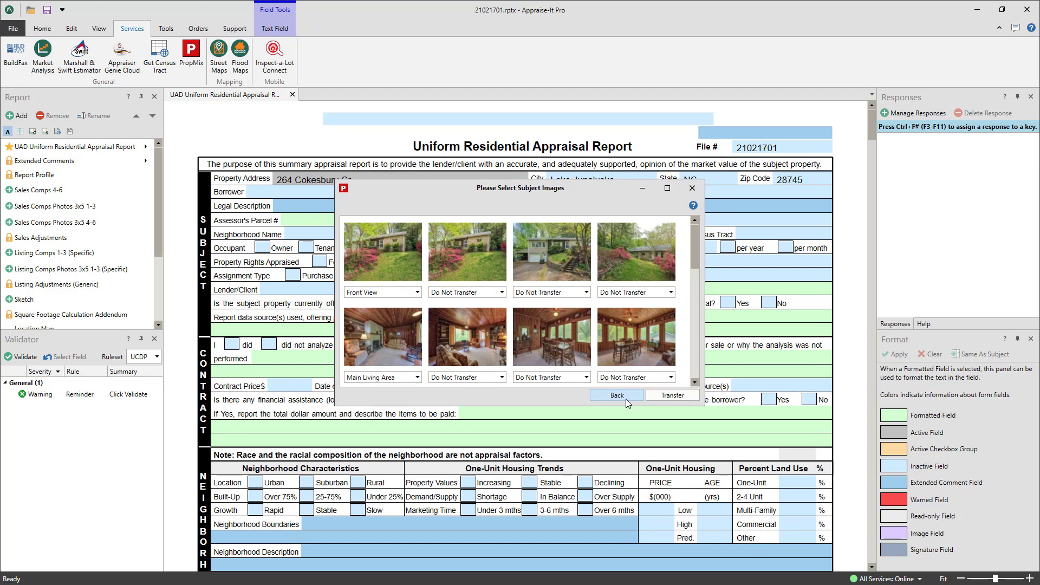
Label the fourth subject photo as Rear View and transfer the PropMix data and chosen photos into the report.
{"action": "left_click", "coordinate": [648, 292]}
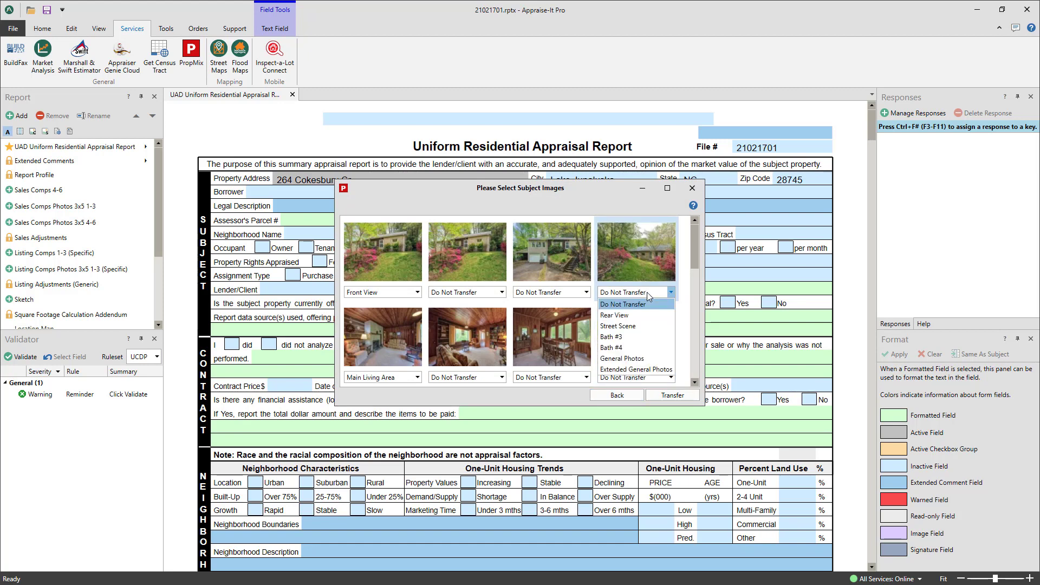
{"action": "left_click", "coordinate": [642, 317]}
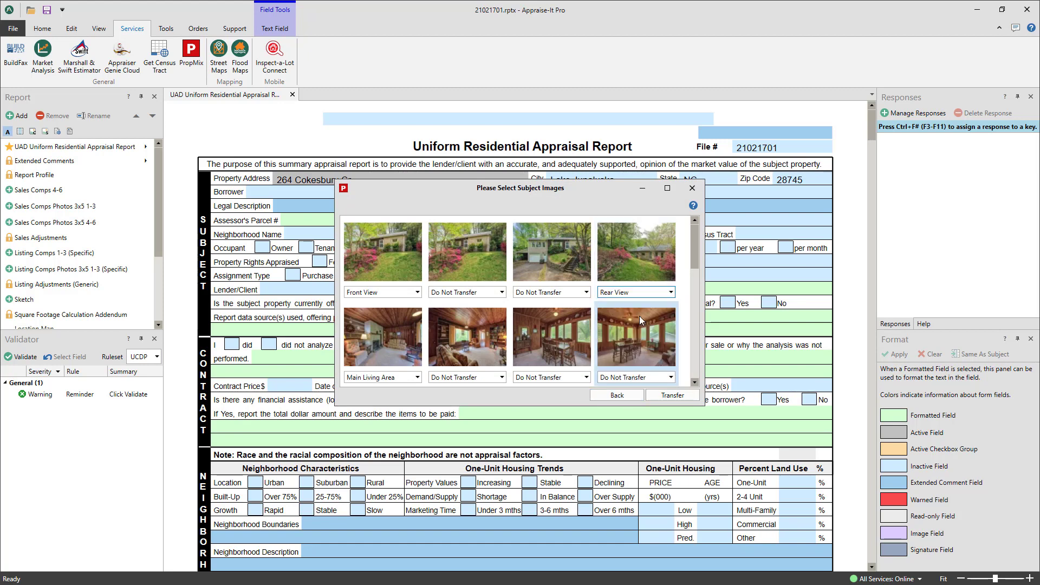
{"action": "left_click", "coordinate": [673, 395]}
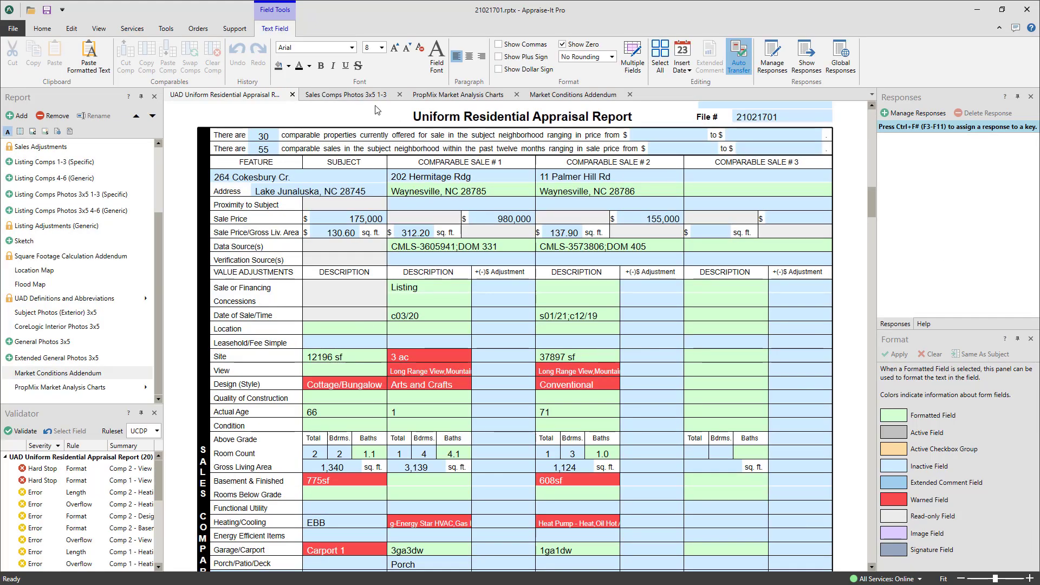
Scroll through the Sales Comps Photos 3x5 1-3 page, PropMix Market Analysis Charts and Market Conditions Addendum.
{"action": "left_click", "coordinate": [367, 94]}
{"action": "scroll", "coordinate": [370, 198], "scroll_direction": "down", "scroll_amount": 4}
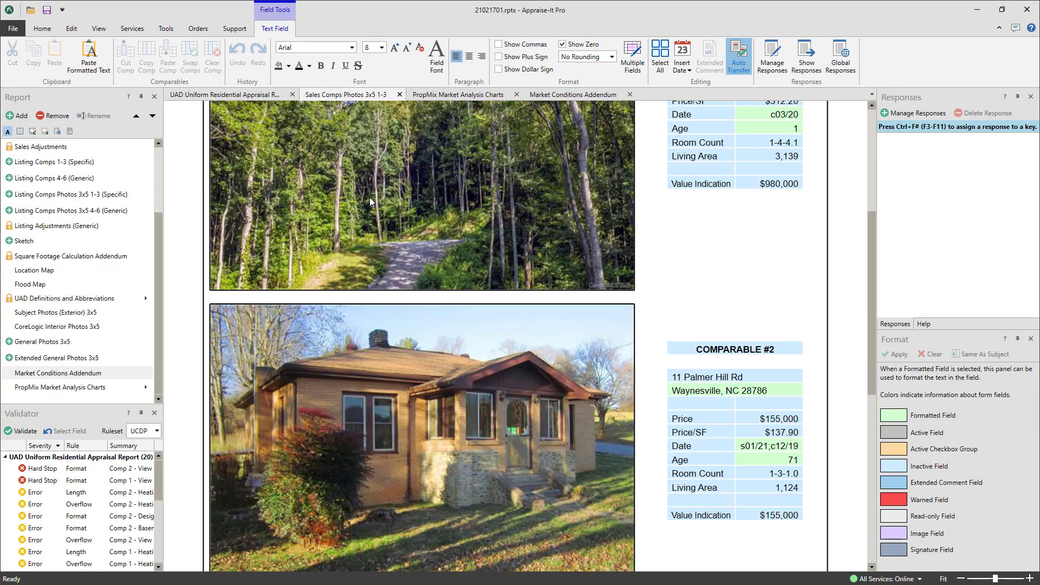
{"action": "scroll", "coordinate": [369, 199], "scroll_direction": "down", "scroll_amount": 4}
{"action": "left_click", "coordinate": [471, 96]}
{"action": "scroll", "coordinate": [448, 277], "scroll_direction": "down", "scroll_amount": 8}
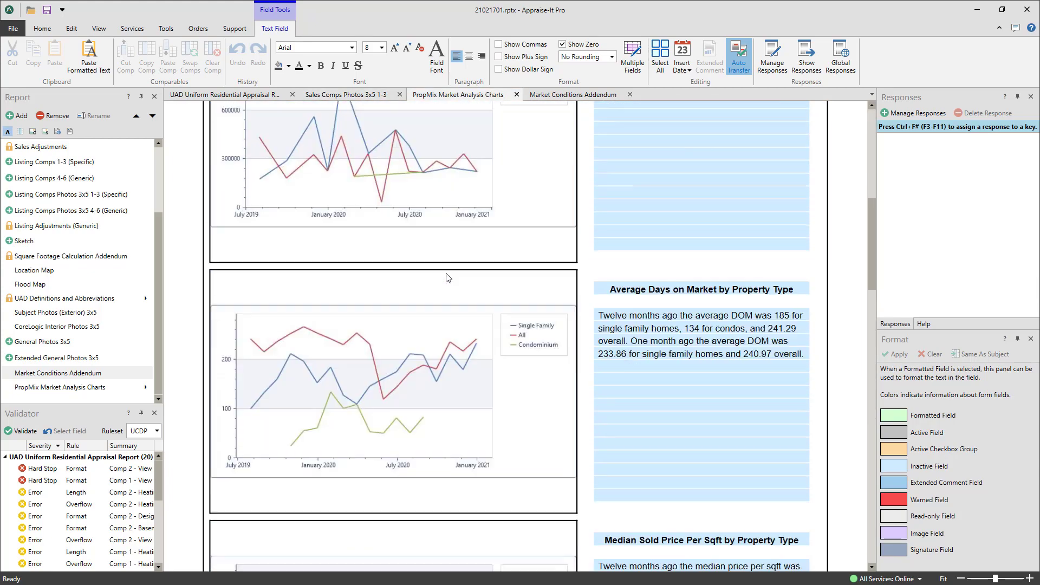
{"action": "scroll", "coordinate": [448, 277], "scroll_direction": "down", "scroll_amount": 6}
{"action": "left_click", "coordinate": [567, 96]}
{"action": "scroll", "coordinate": [484, 252], "scroll_direction": "down", "scroll_amount": 8}
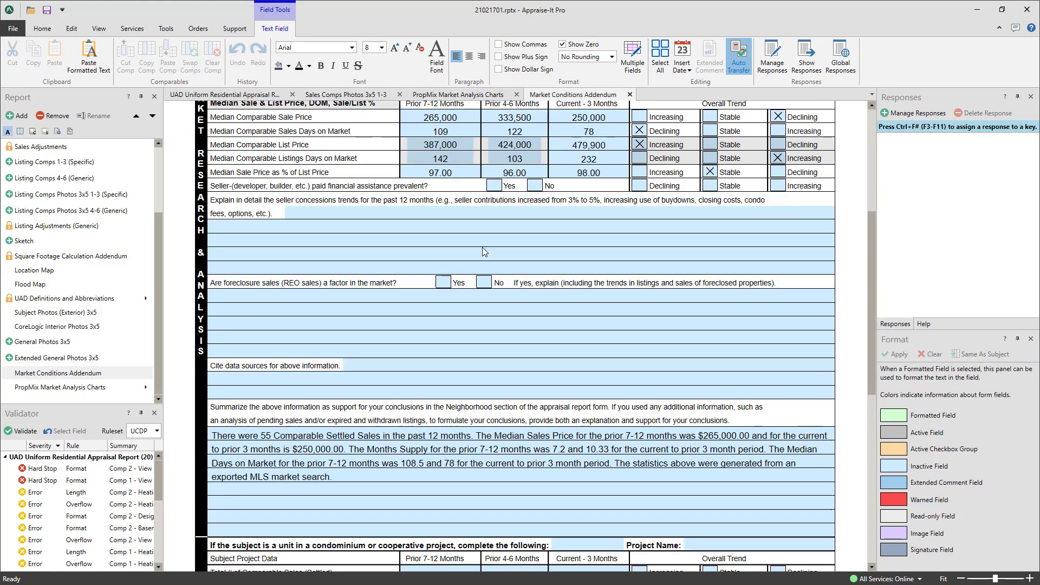
{"action": "scroll", "coordinate": [482, 247], "scroll_direction": "down", "scroll_amount": 5}
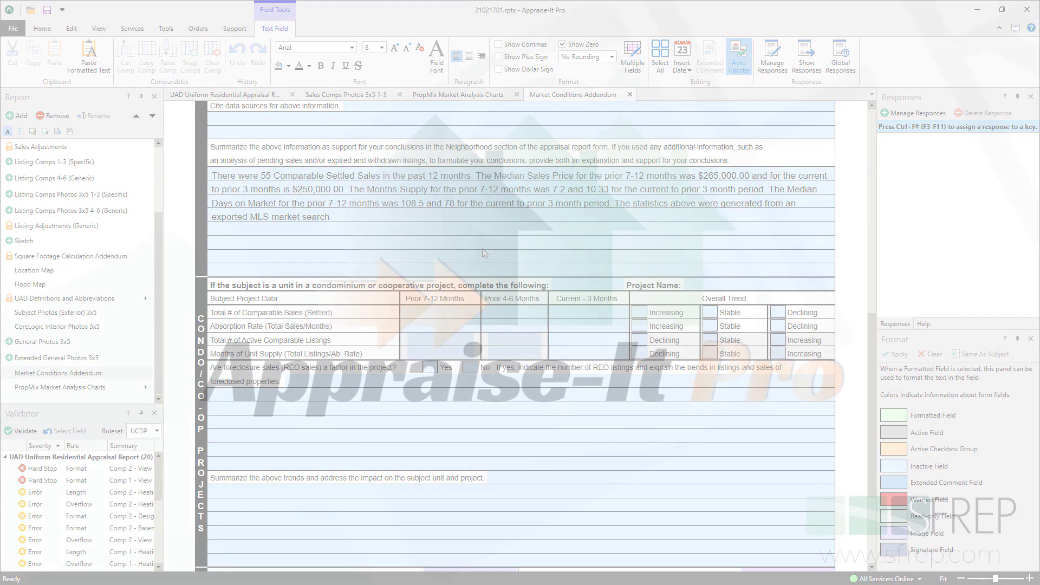